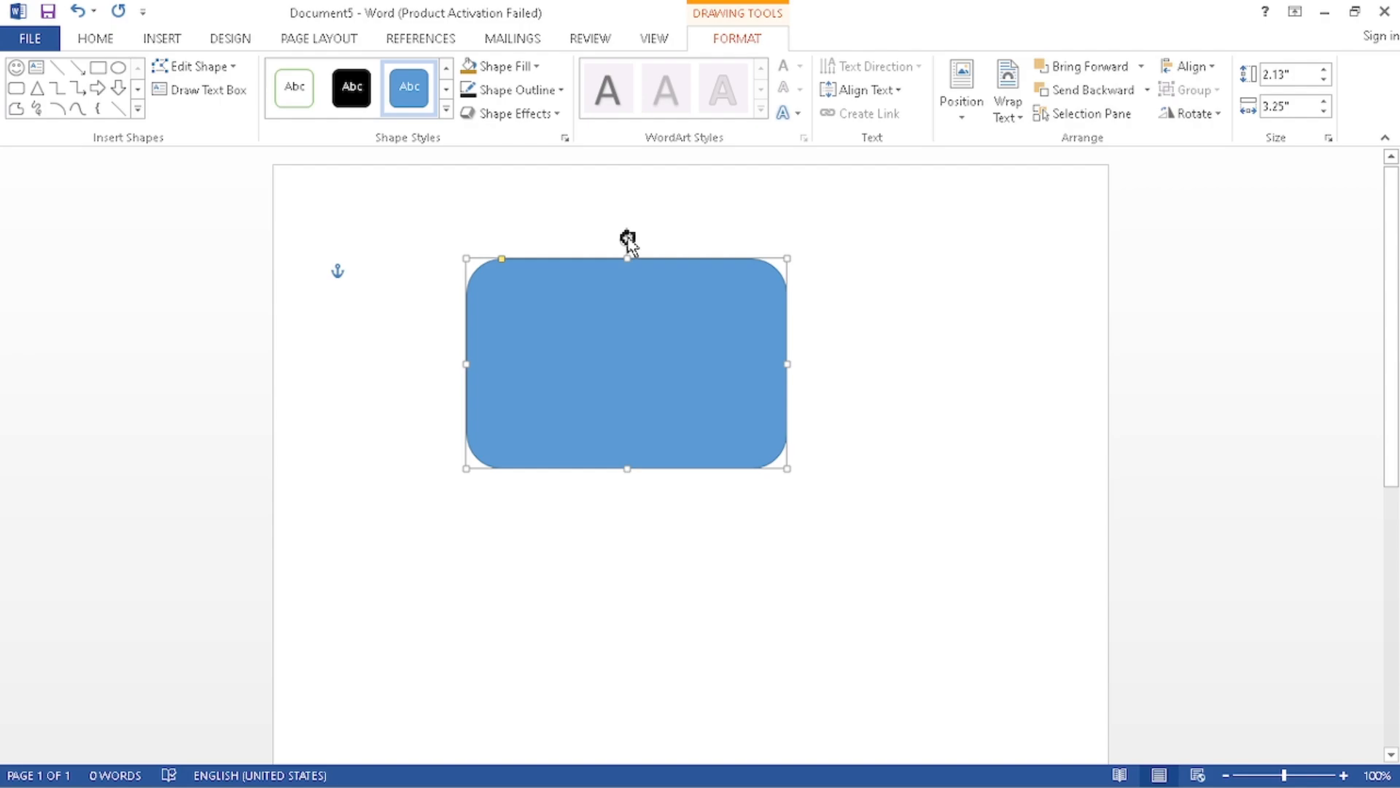
Enlarge the rounded rectangle to about 2.4" high by 4.18" wide and move it slightly lower on the page.
{"action": "left_click_drag", "start_coordinate": [627, 238], "coordinate": [628, 285]}
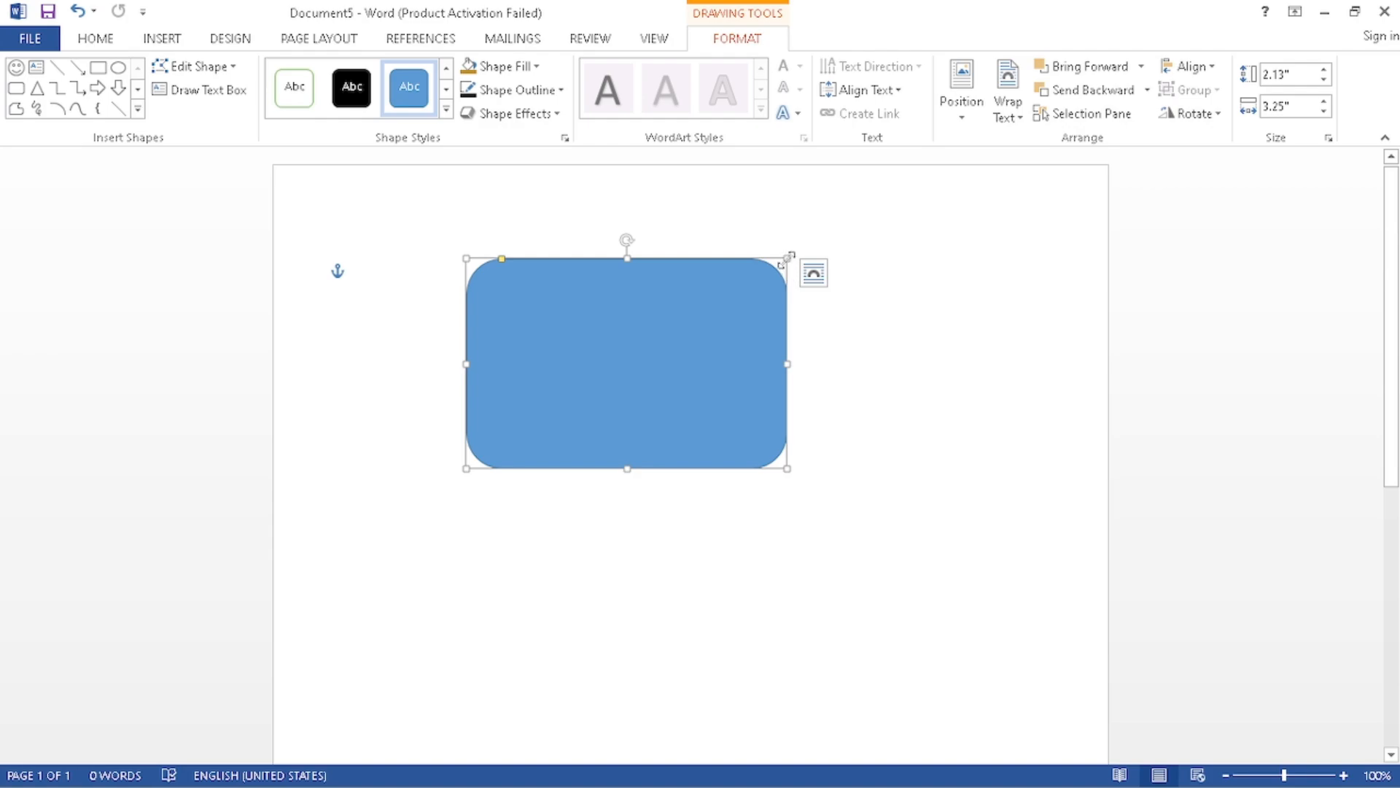
{"action": "left_click_drag", "start_coordinate": [790, 259], "coordinate": [879, 230]}
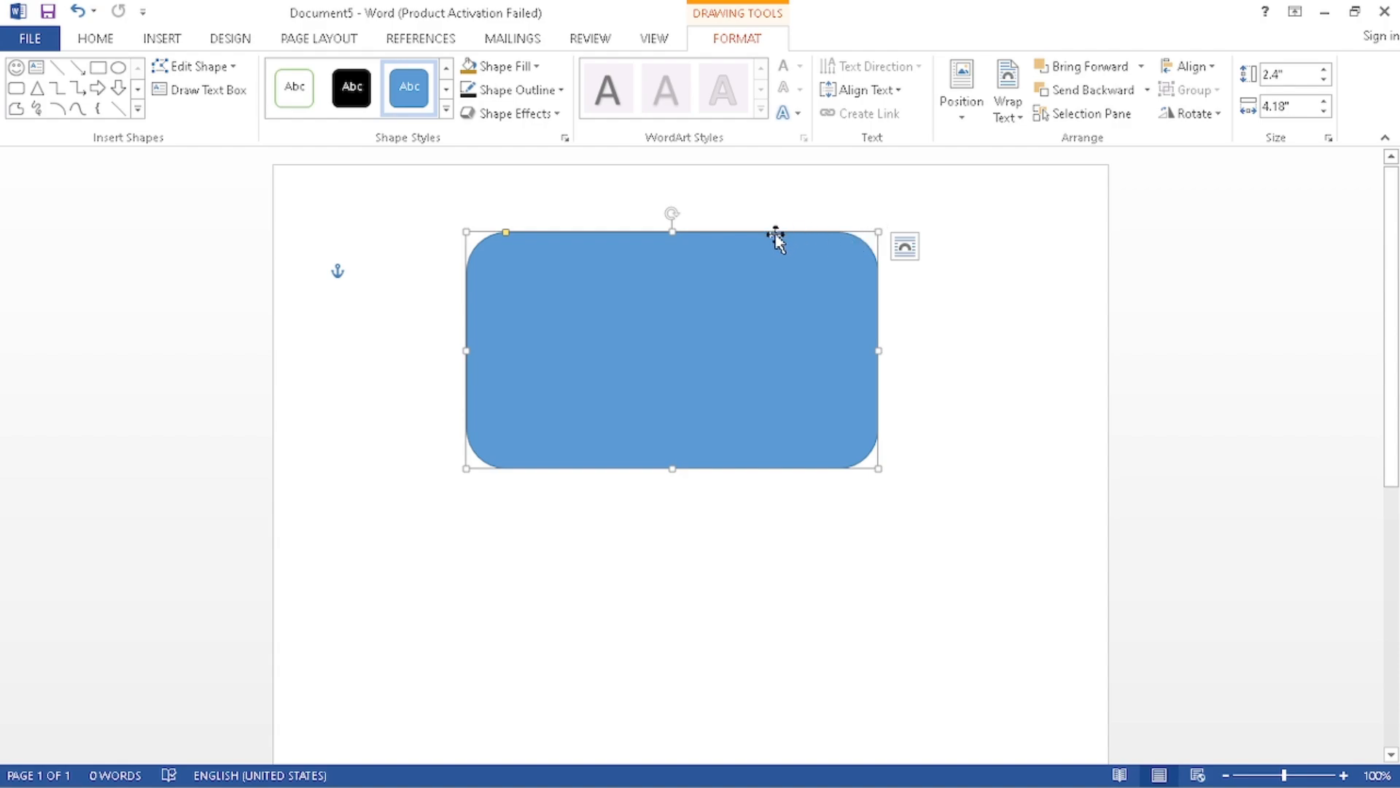
{"action": "left_click_drag", "start_coordinate": [777, 239], "coordinate": [775, 229]}
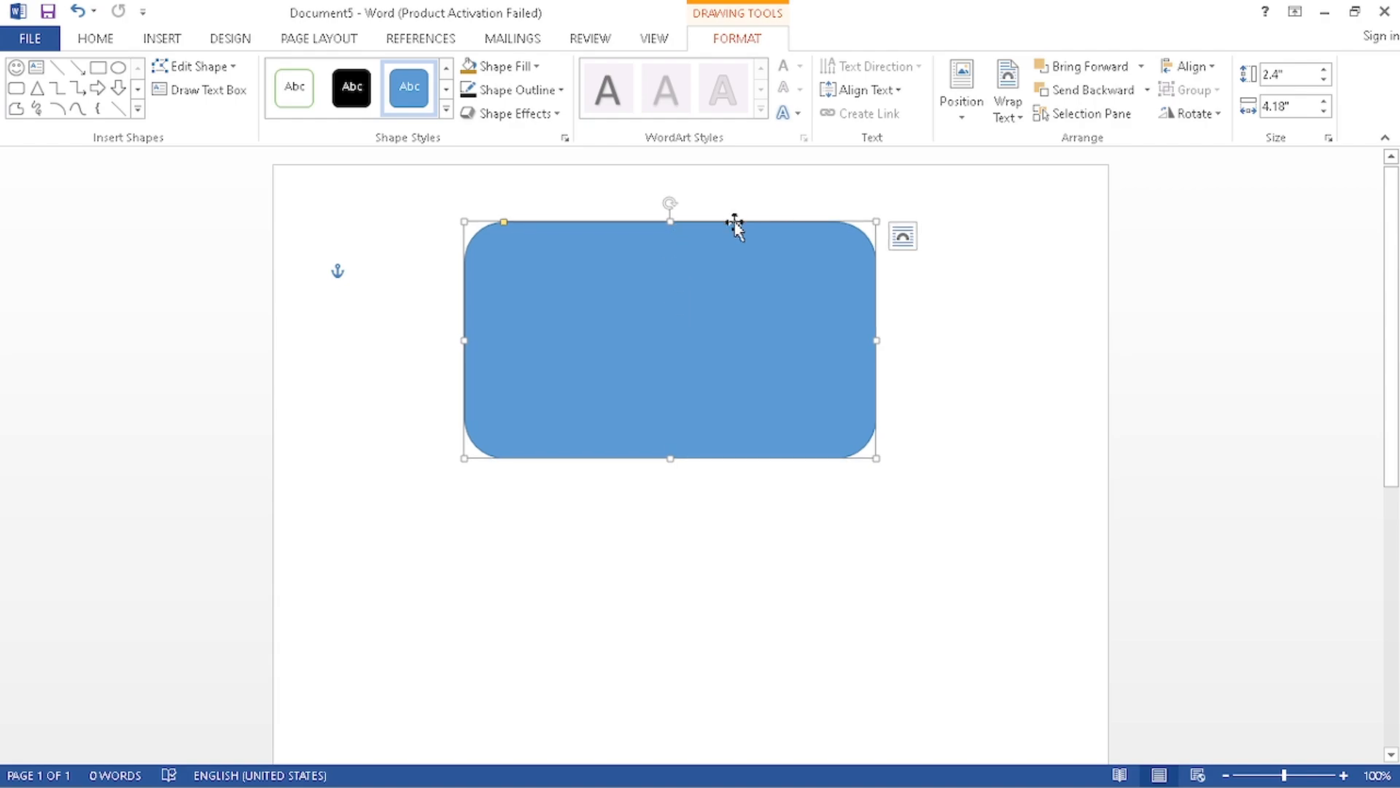
{"action": "left_click_drag", "start_coordinate": [735, 221], "coordinate": [681, 365]}
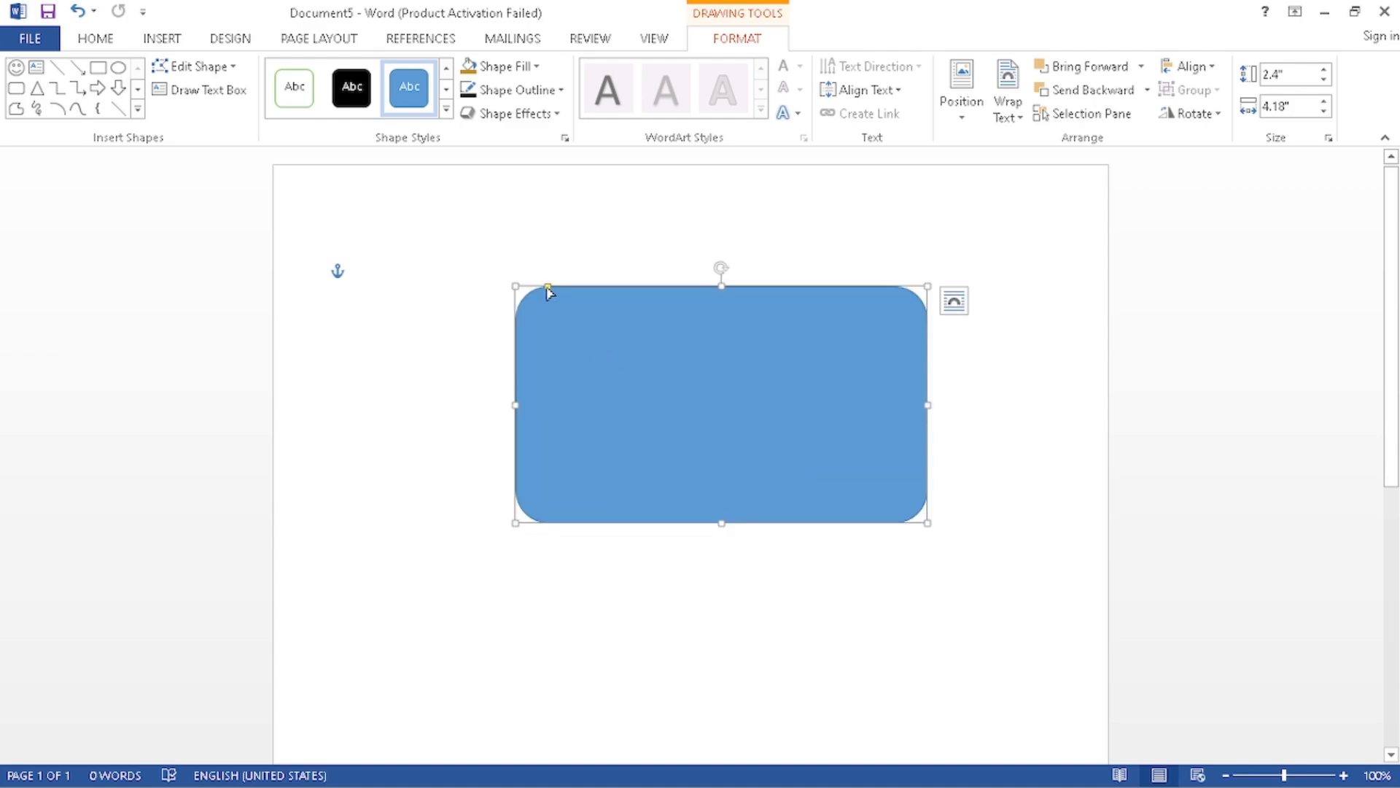
Reduce the rectangle's corner rounding until it is nearly square and apply a solid gray shape style.
{"action": "mouse_move", "coordinate": [548, 287]}
{"action": "left_mouse_down"}
{"action": "mouse_move", "coordinate": [604, 304]}
{"action": "mouse_move", "coordinate": [560, 294]}
{"action": "left_mouse_up"}
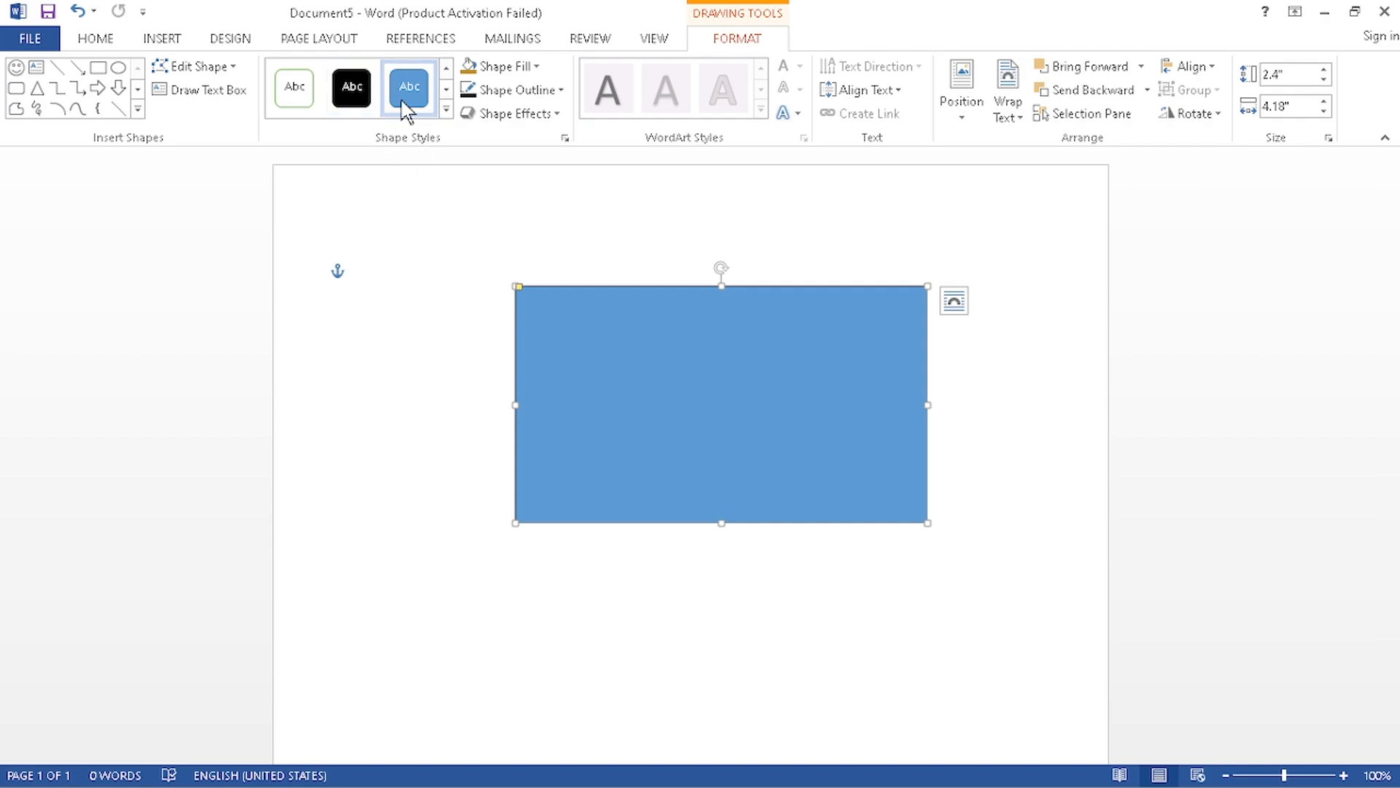
{"action": "left_click", "coordinate": [447, 109]}
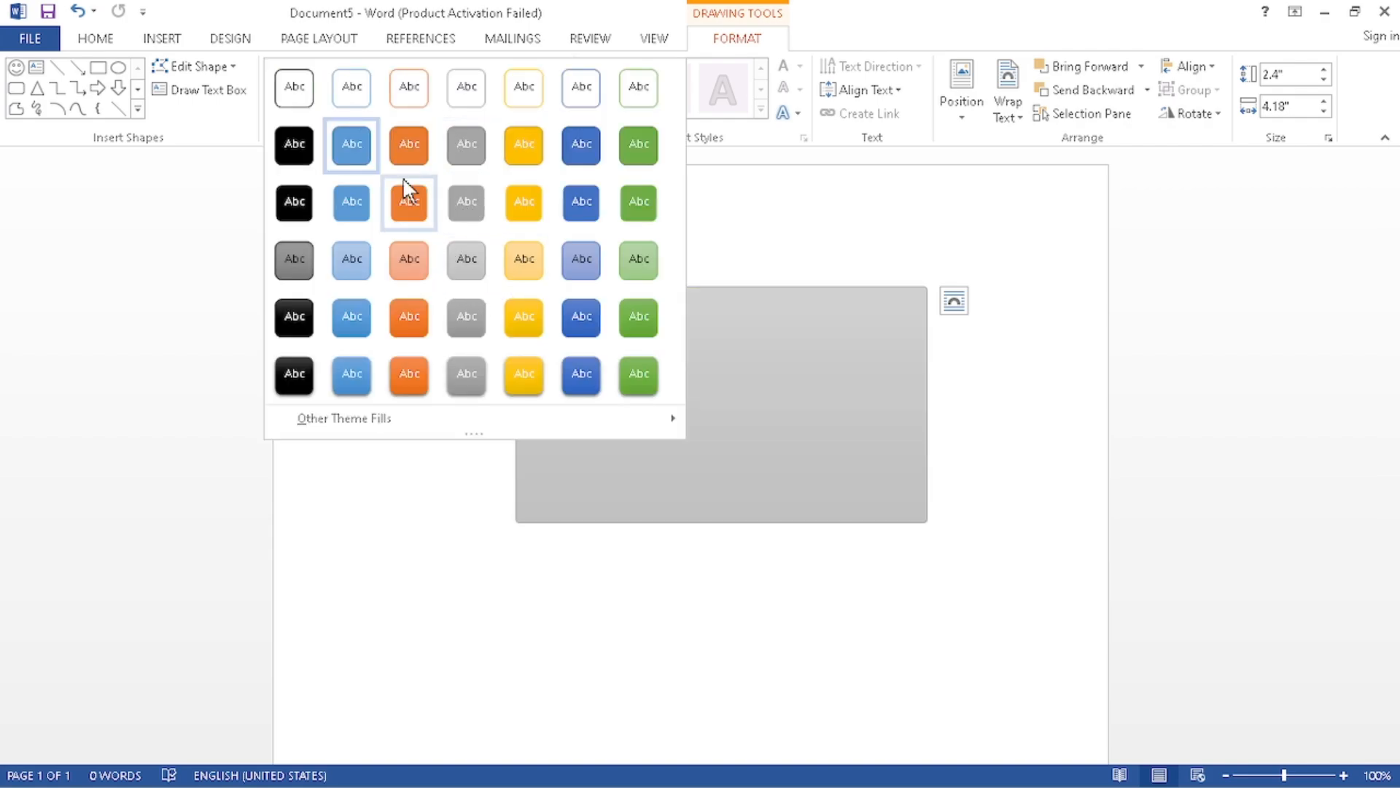
{"action": "left_click", "coordinate": [453, 196]}
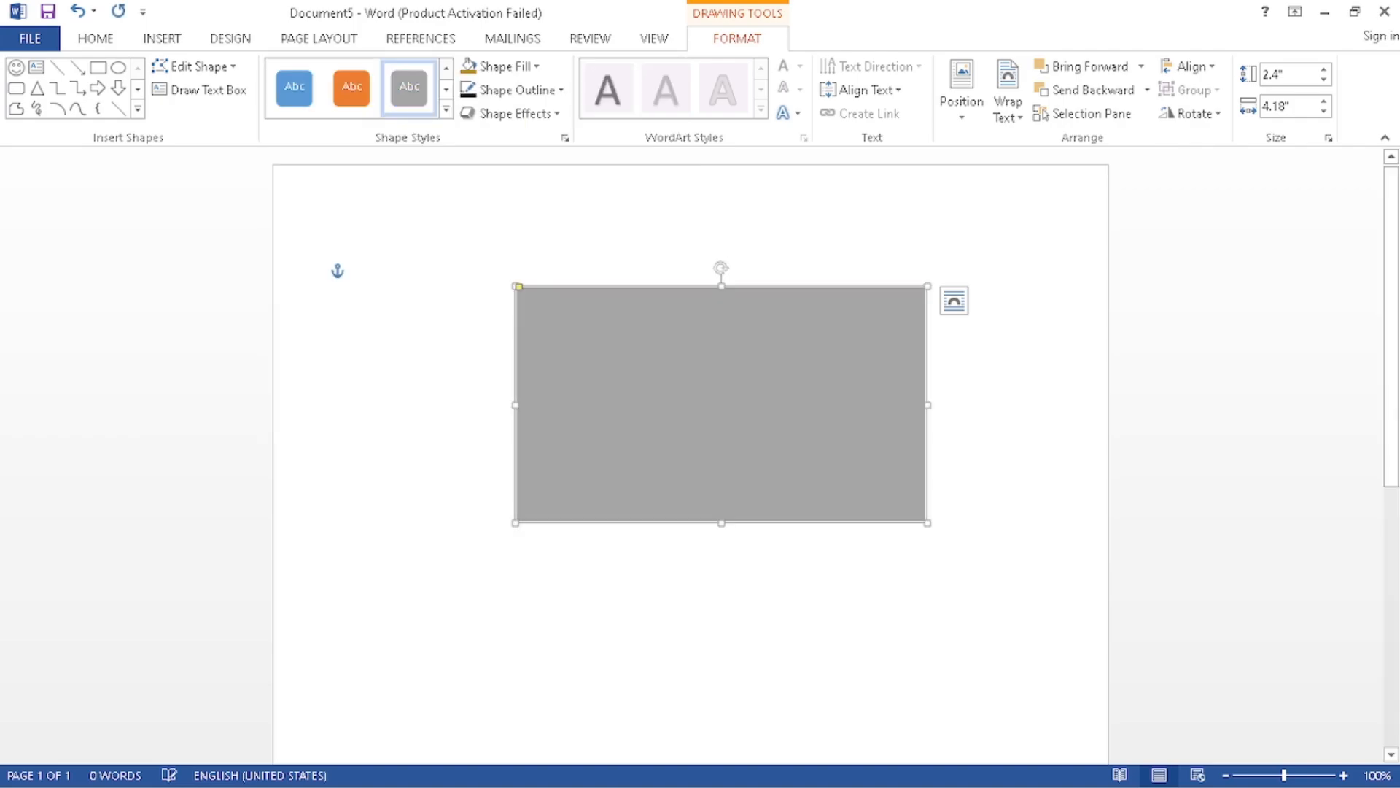
Change the shape's fill to blue, and replace it with the picture file InShot_20250131_212522668.png.
{"action": "left_click", "coordinate": [536, 67]}
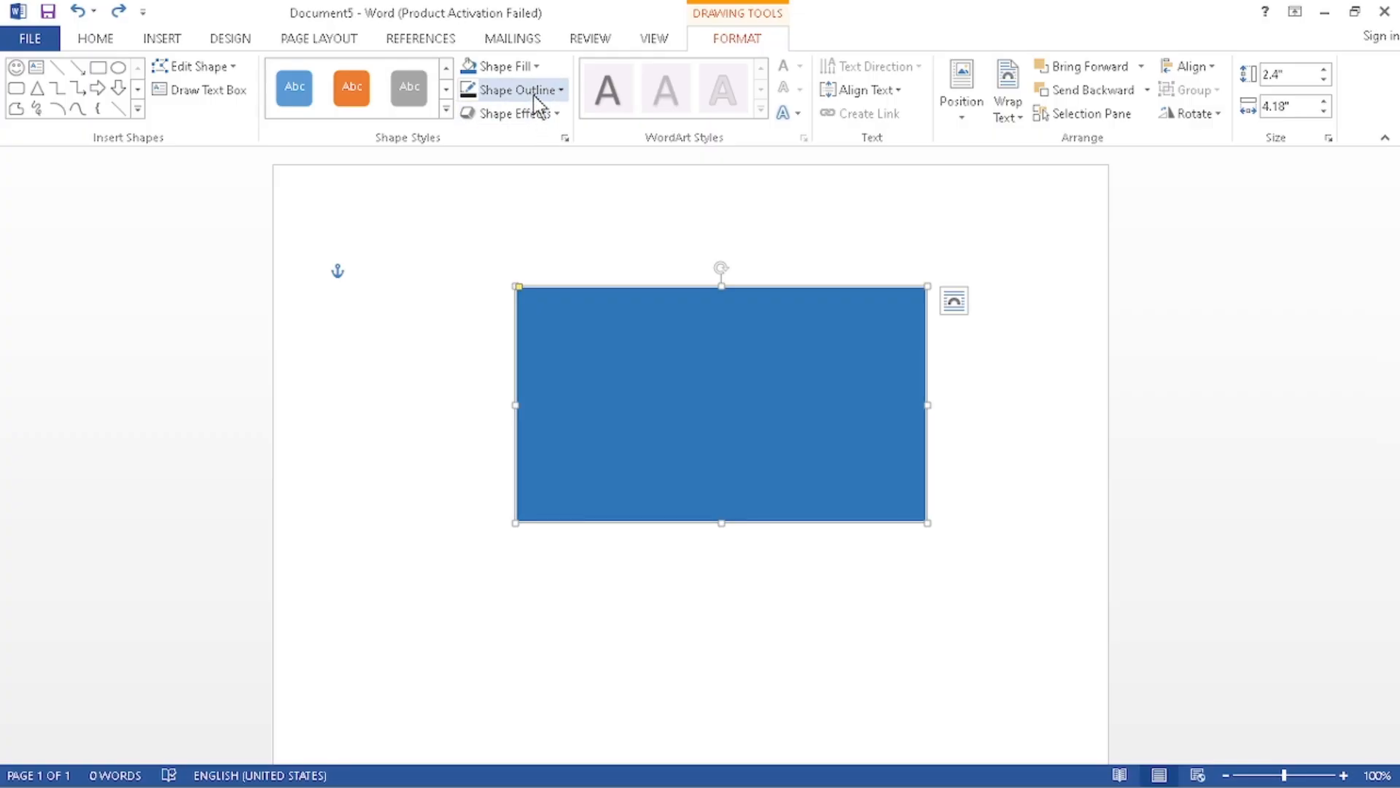
{"action": "left_click", "coordinate": [534, 67]}
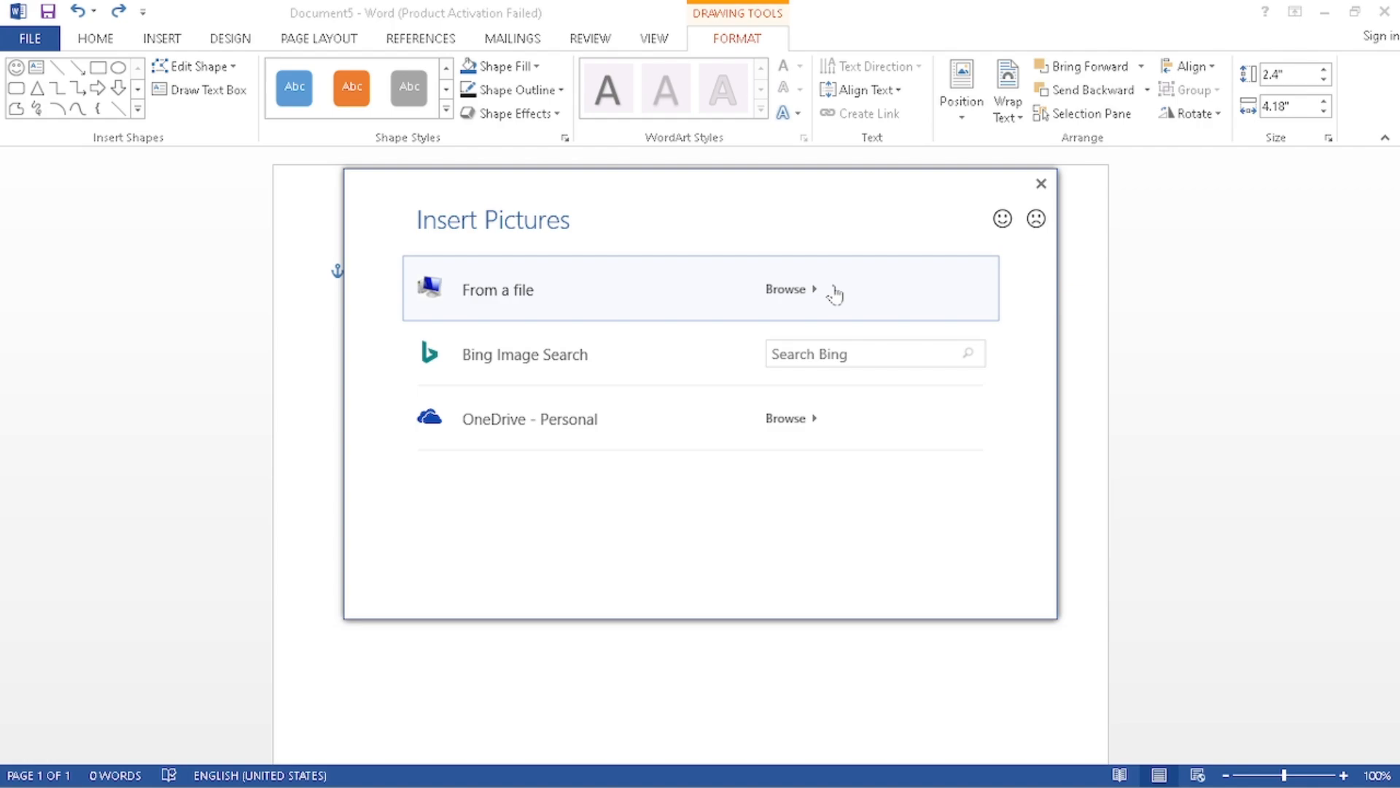
{"action": "left_click", "coordinate": [834, 291]}
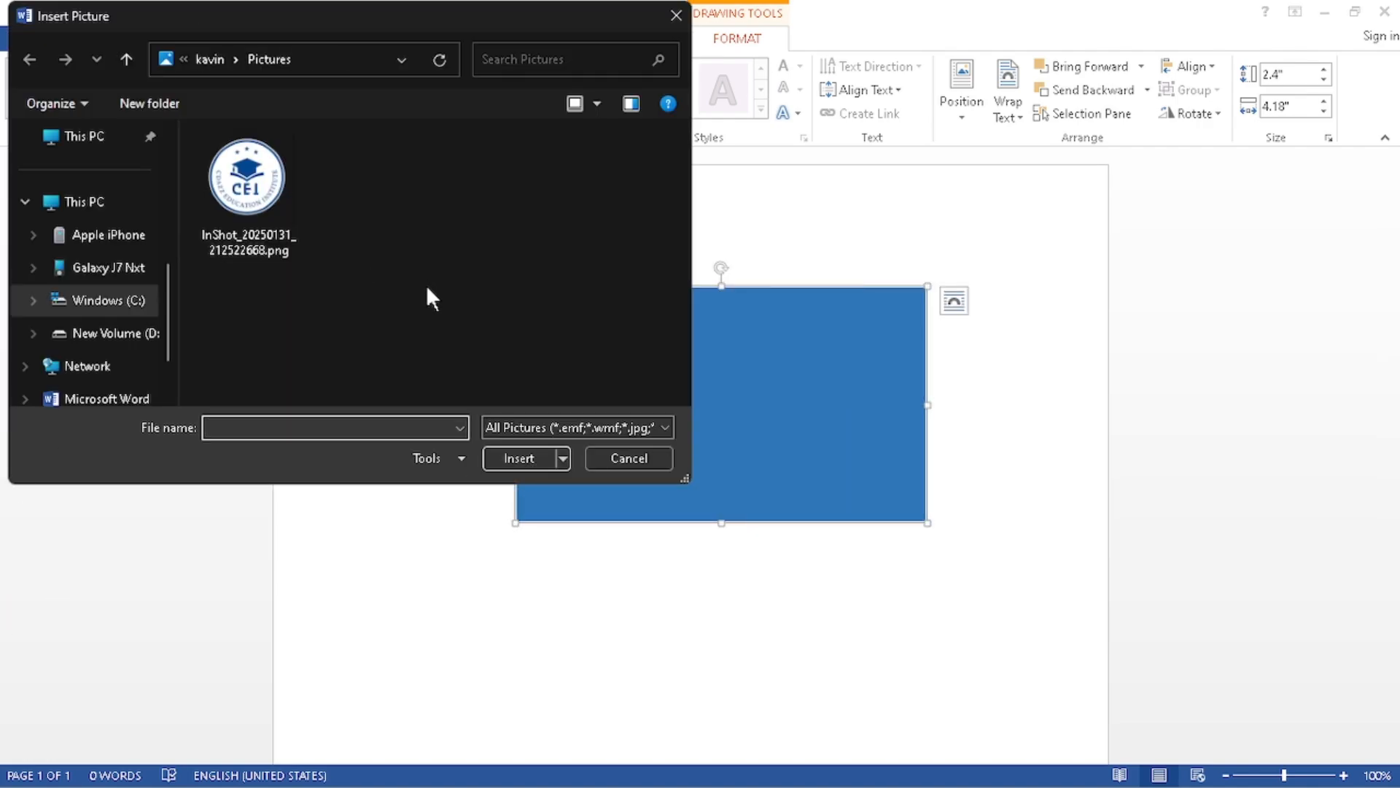
{"action": "double_click", "coordinate": [250, 178]}
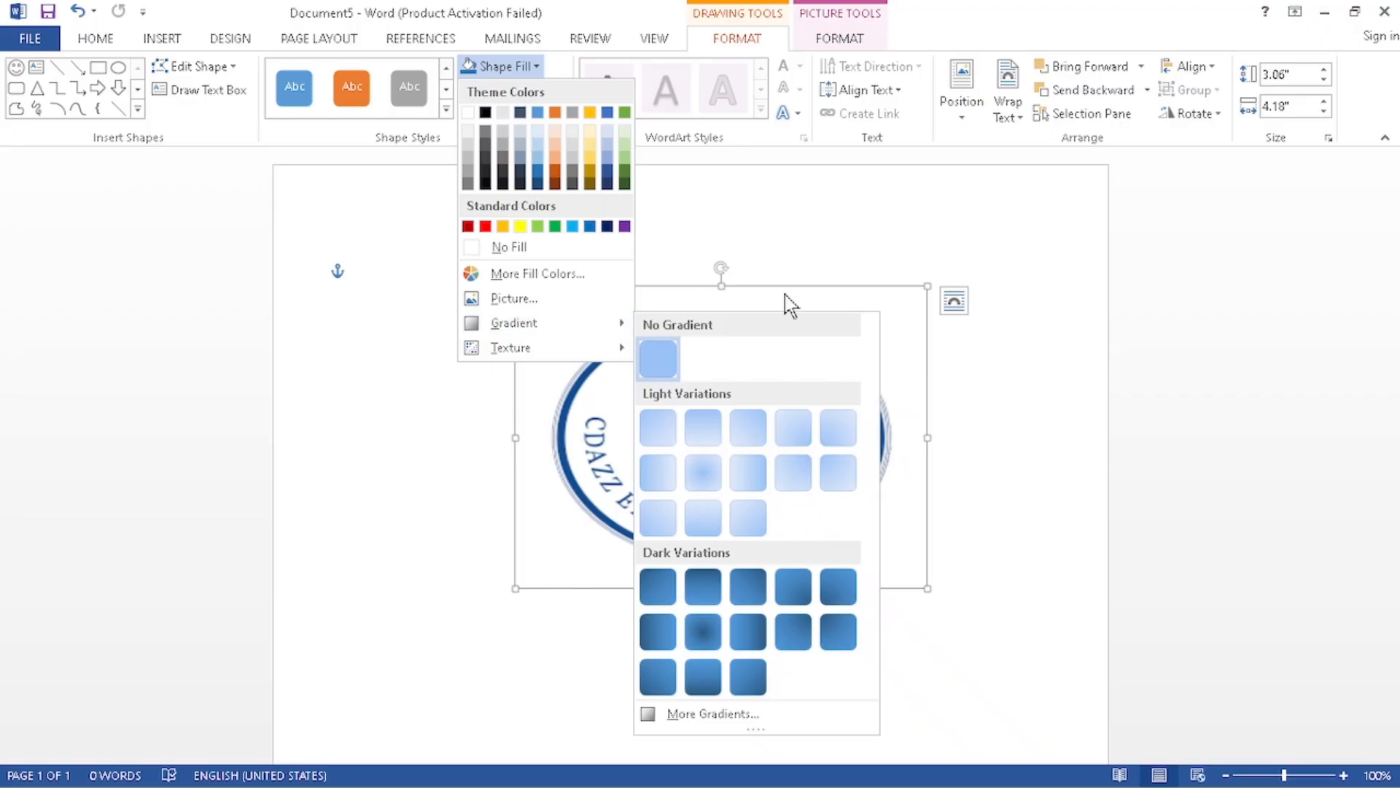
Fill the shape with a light blue left-to-right gradient, and replace it with the water droplets texture.
{"action": "left_click", "coordinate": [751, 474]}
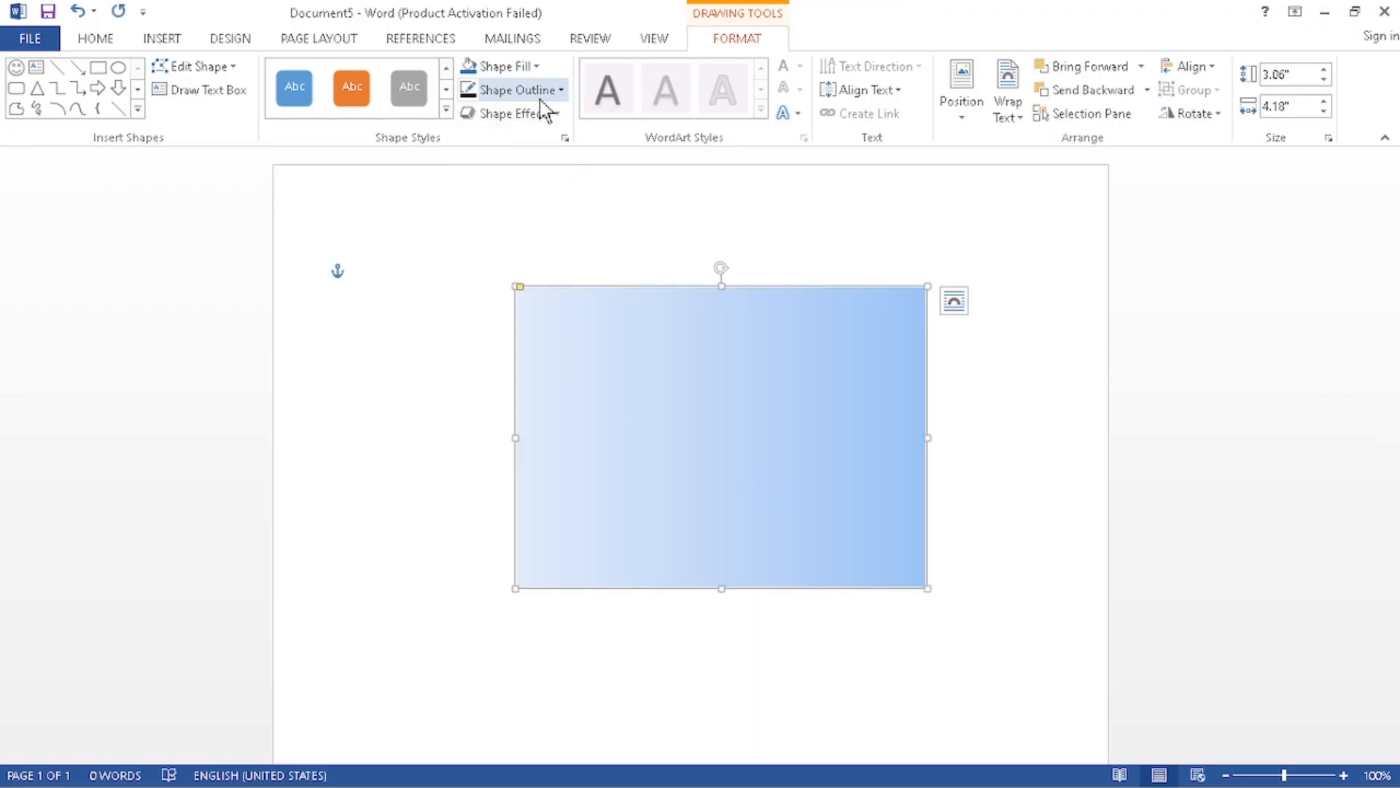
{"action": "left_click", "coordinate": [533, 68]}
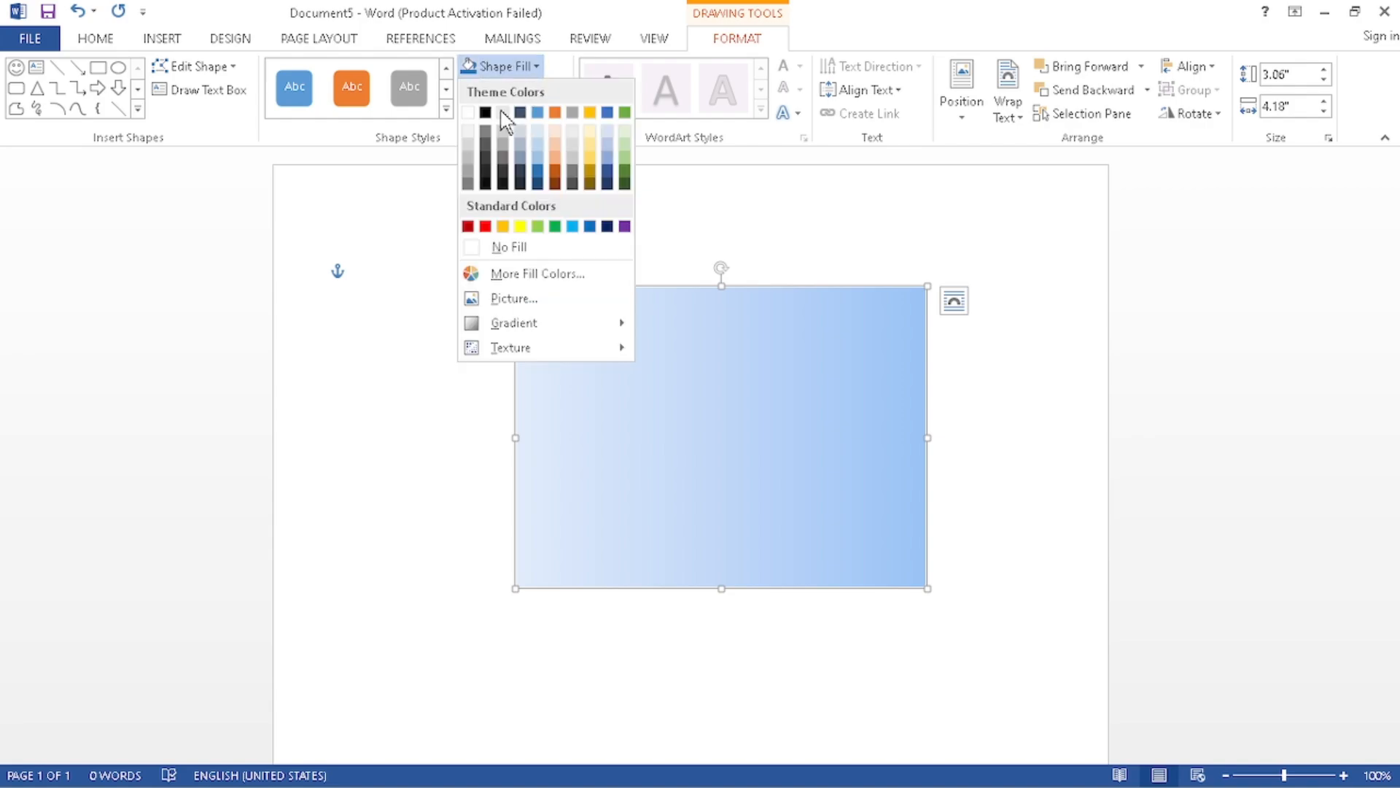
{"action": "mouse_move", "coordinate": [529, 351]}
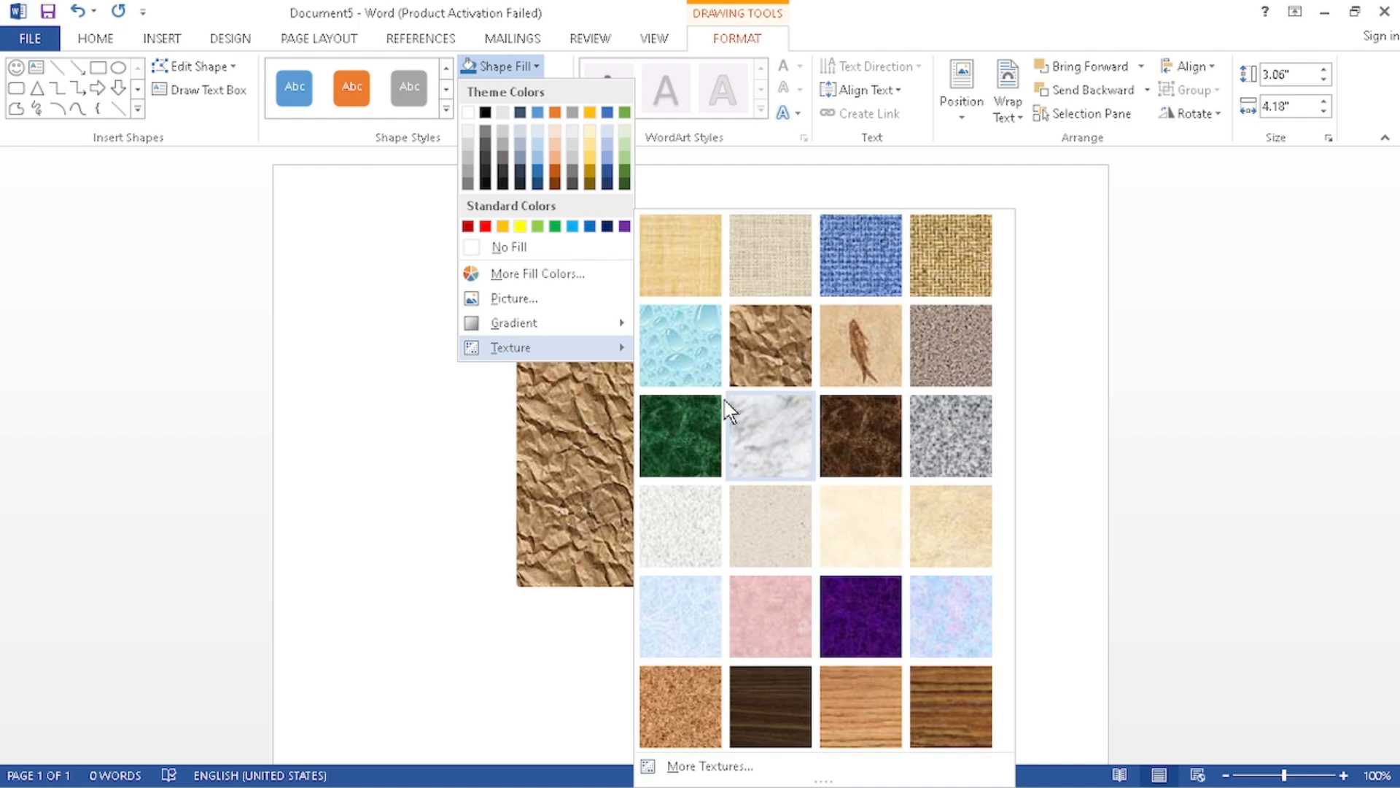
{"action": "left_click", "coordinate": [695, 363]}
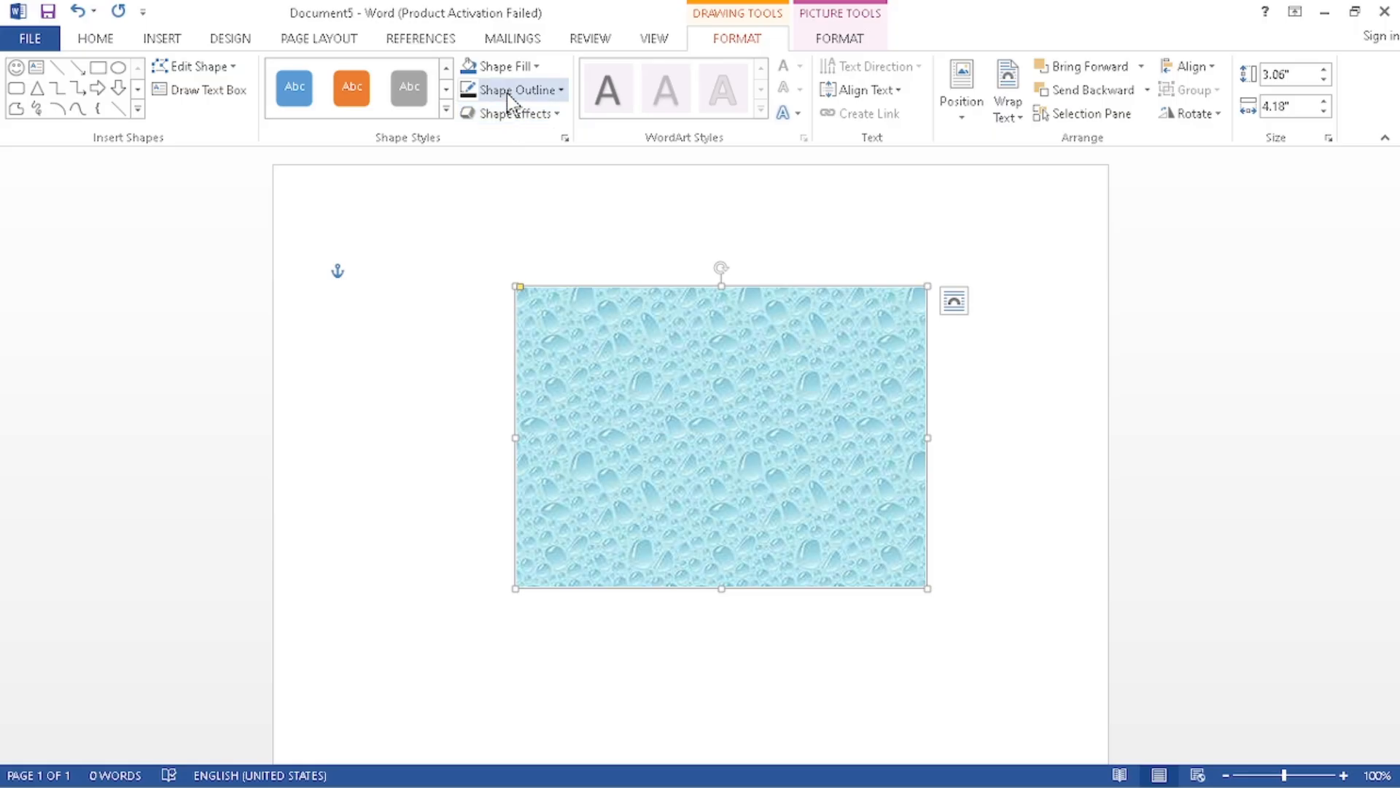
Give the shape a Black, Text 1 outline and increase the outline's weight to a thick line.
{"action": "left_click", "coordinate": [510, 93]}
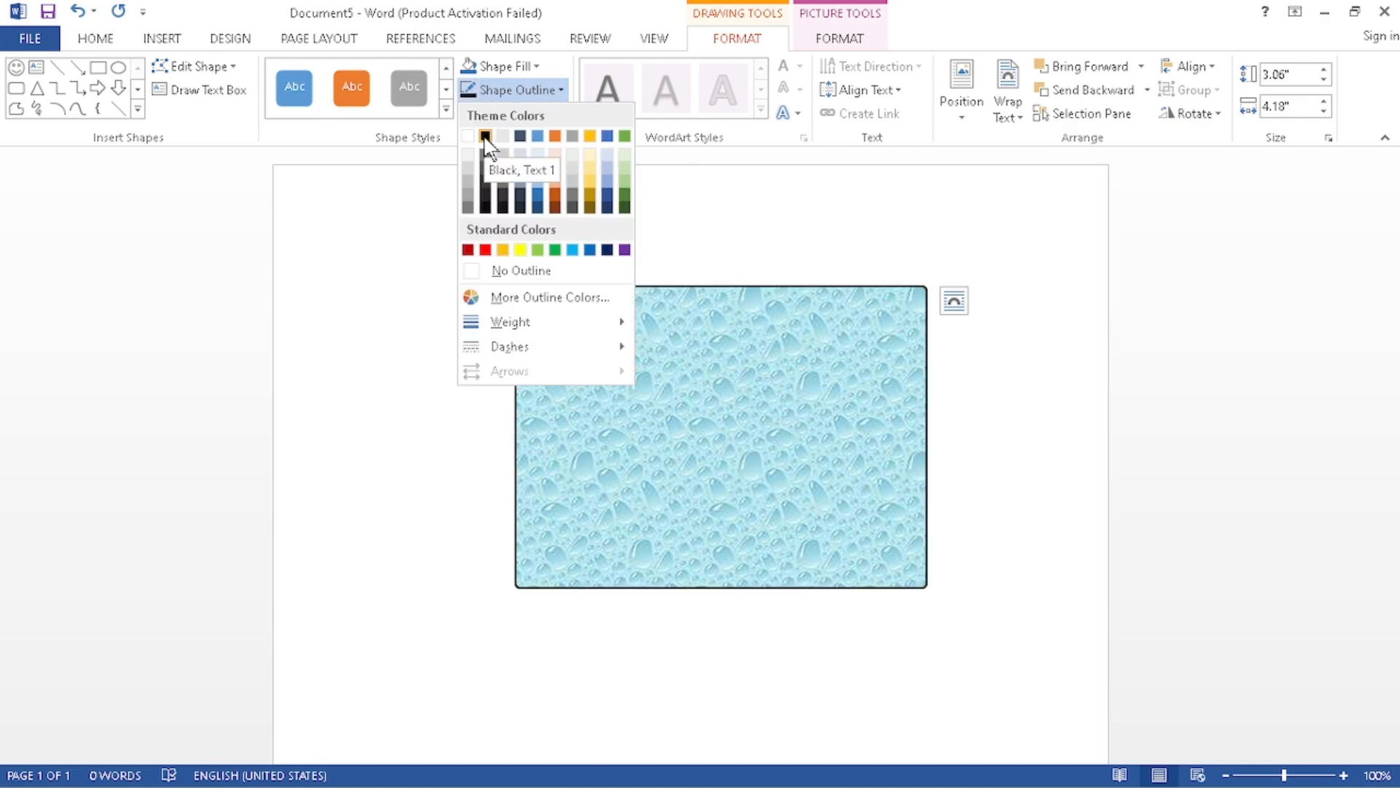
{"action": "left_click", "coordinate": [485, 137]}
{"action": "left_click", "coordinate": [510, 94]}
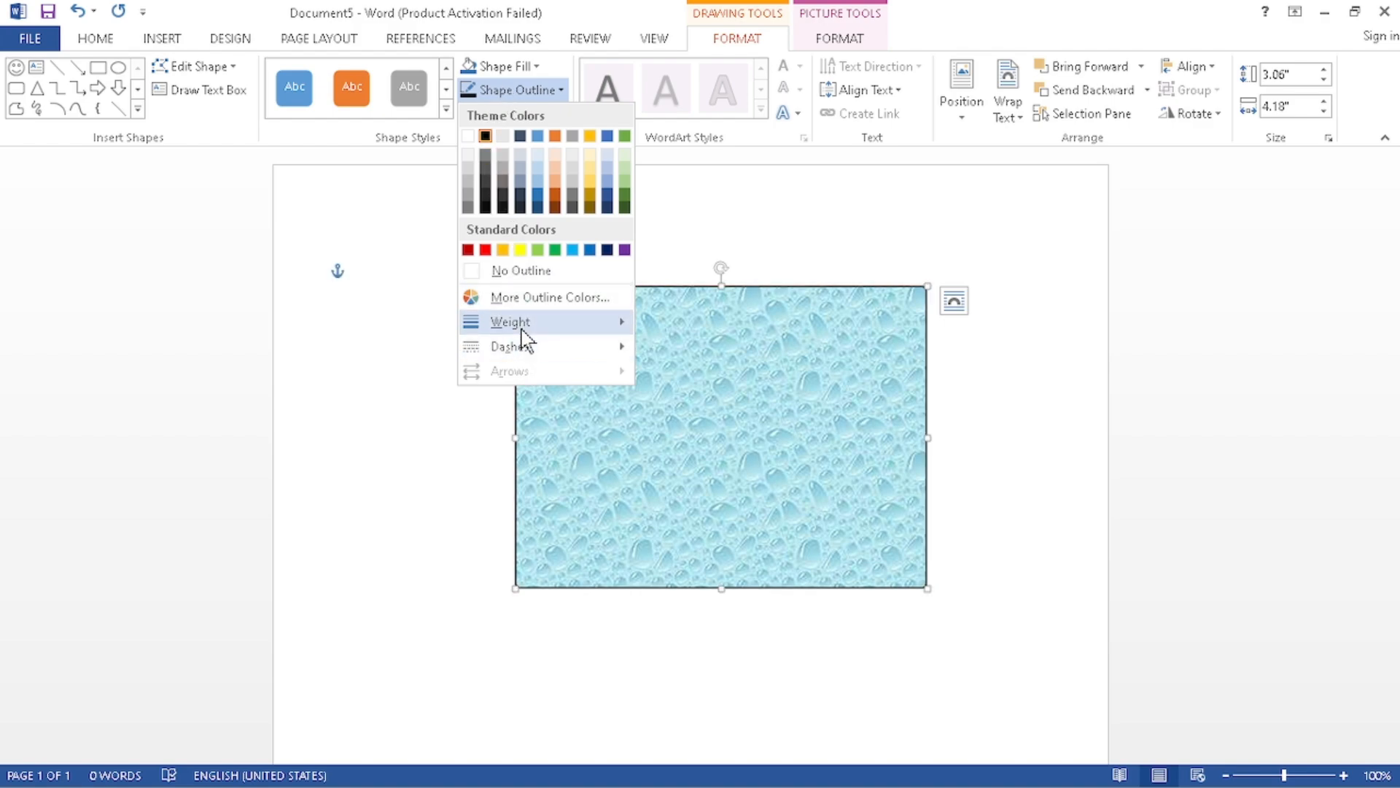
{"action": "mouse_move", "coordinate": [522, 323]}
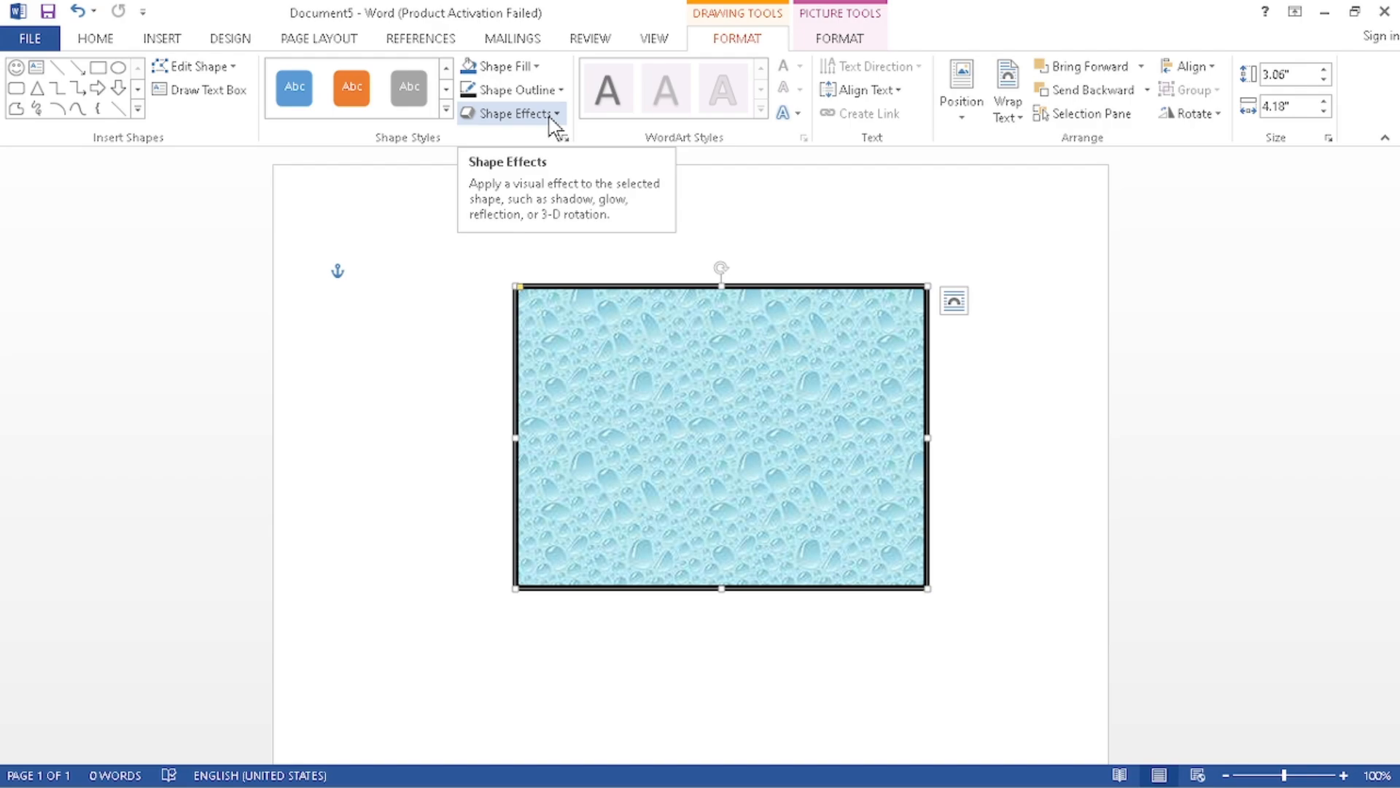
Apply the first preset shape effect and add the first inner shadow variation to the shape.
{"action": "left_click", "coordinate": [553, 114]}
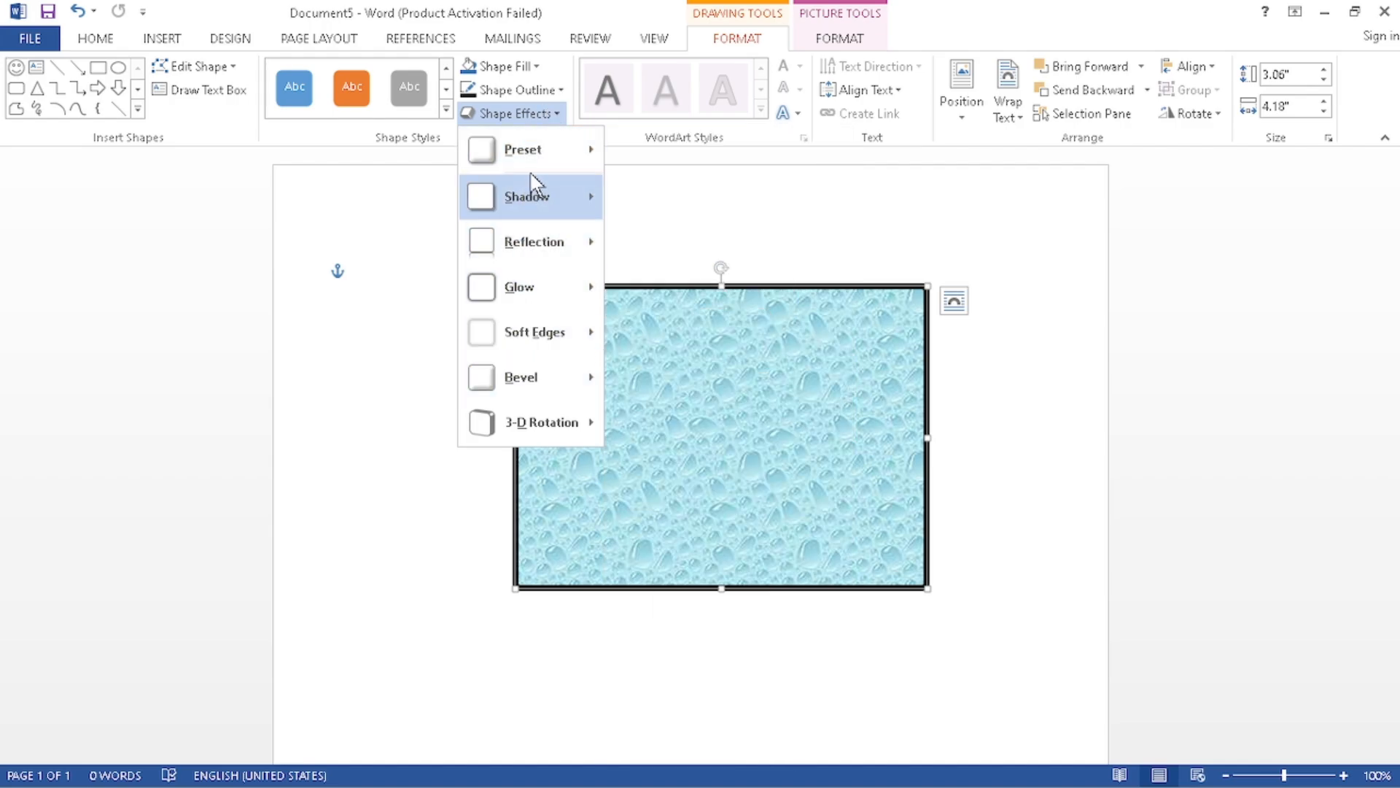
{"action": "mouse_move", "coordinate": [573, 159]}
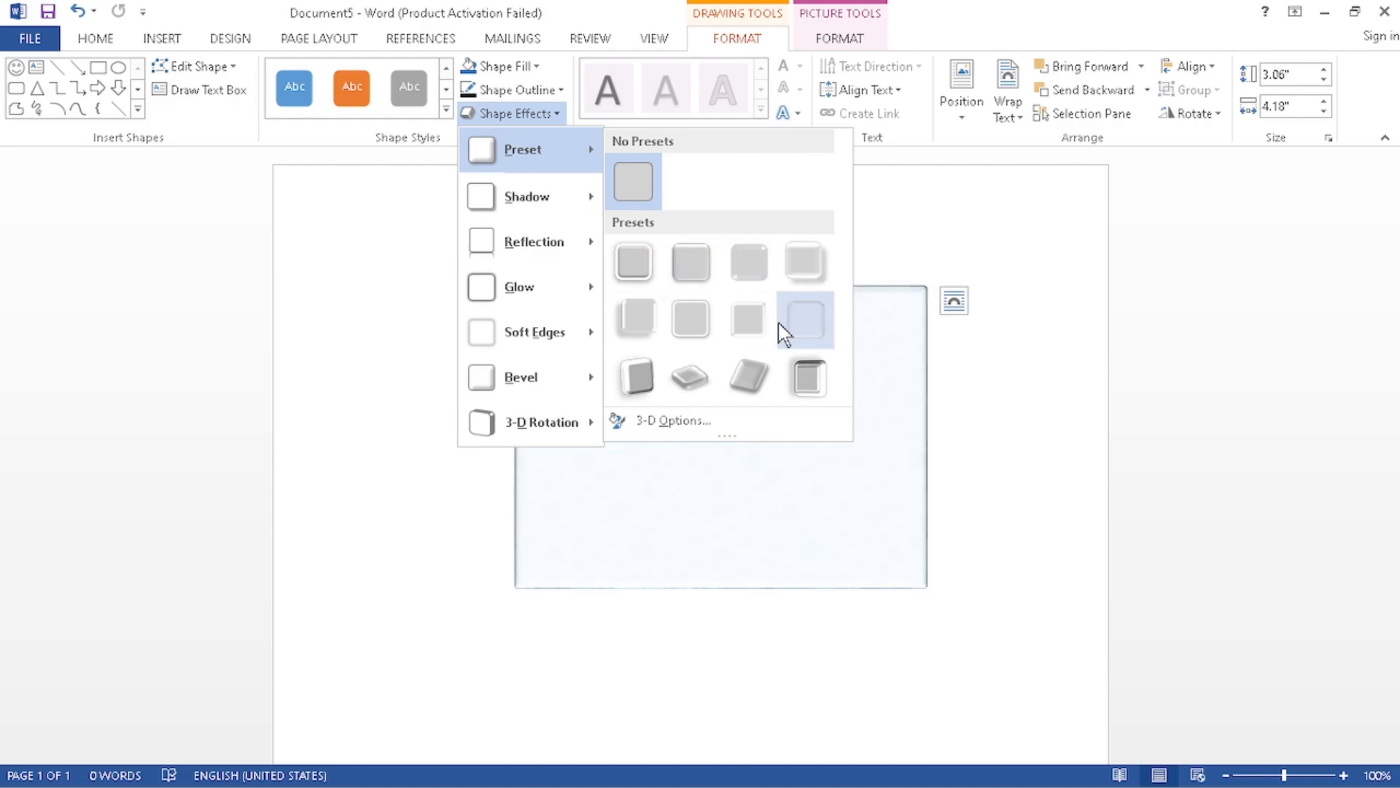
{"action": "left_click", "coordinate": [646, 270]}
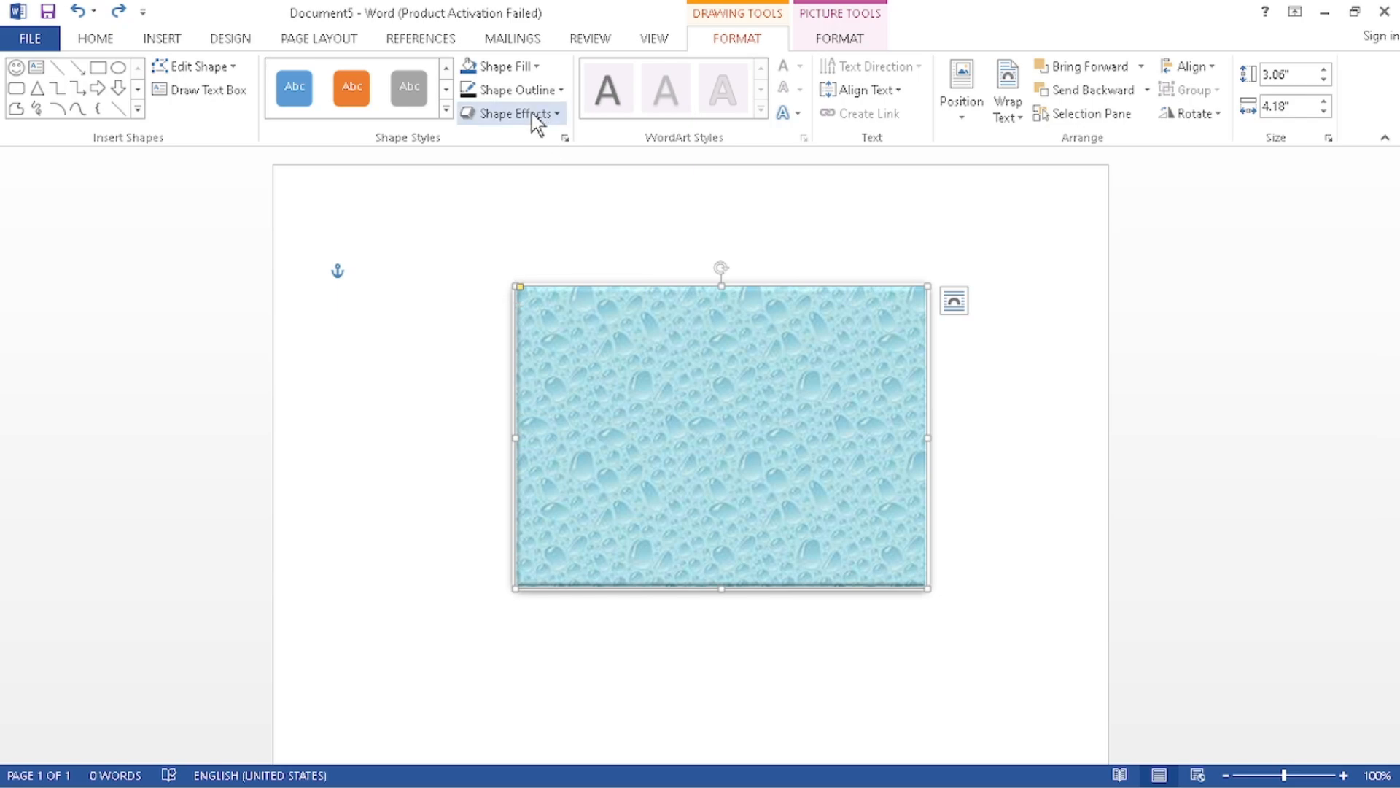
{"action": "left_click", "coordinate": [537, 116]}
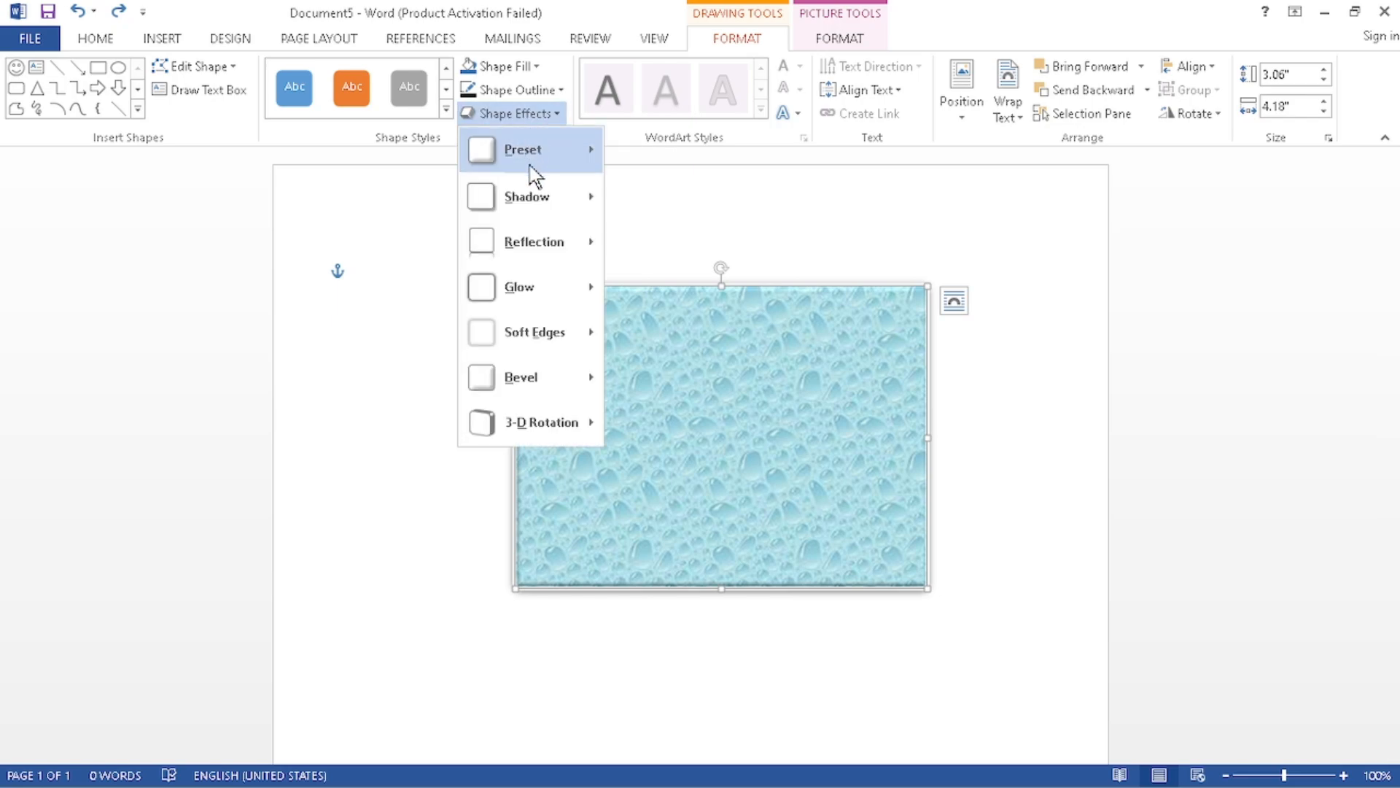
{"action": "mouse_move", "coordinate": [536, 200]}
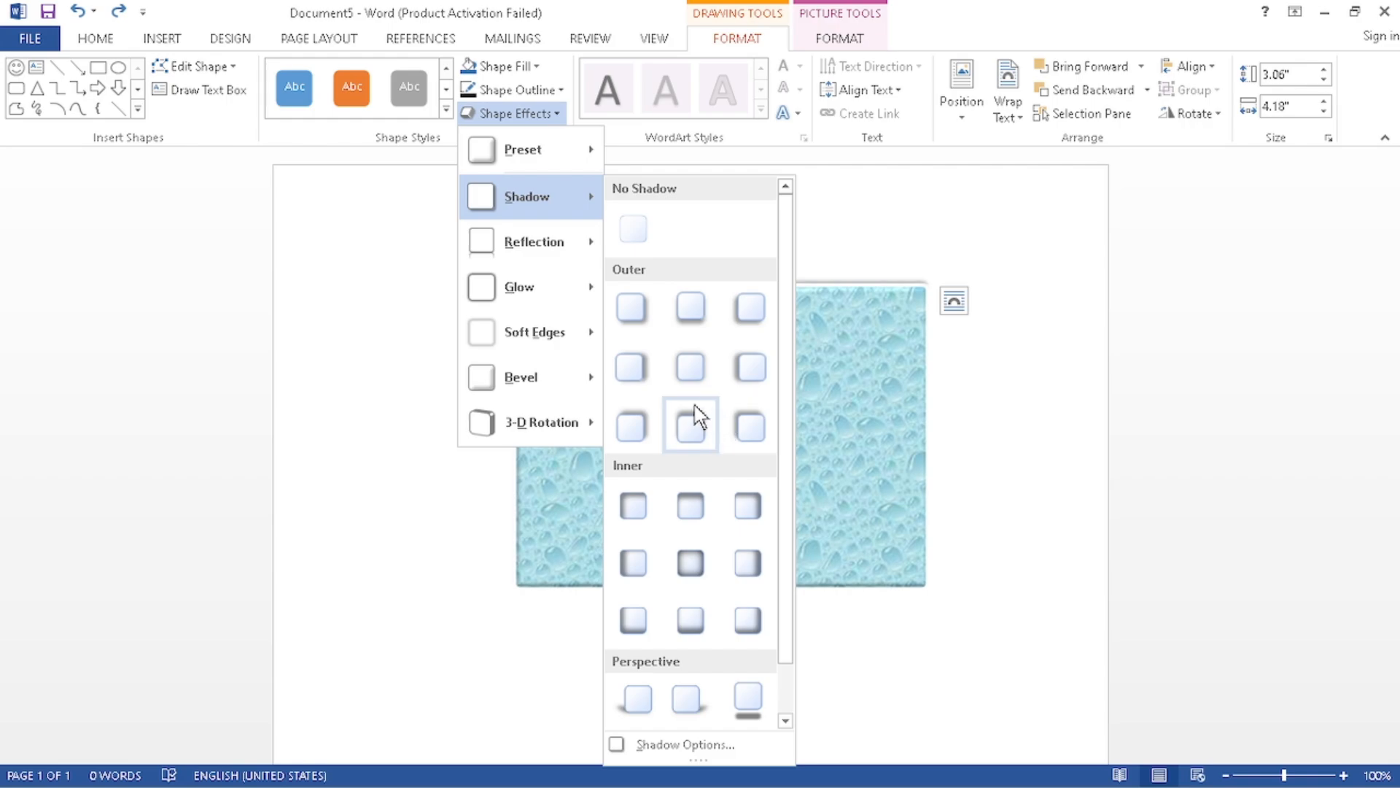
{"action": "left_click", "coordinate": [633, 499]}
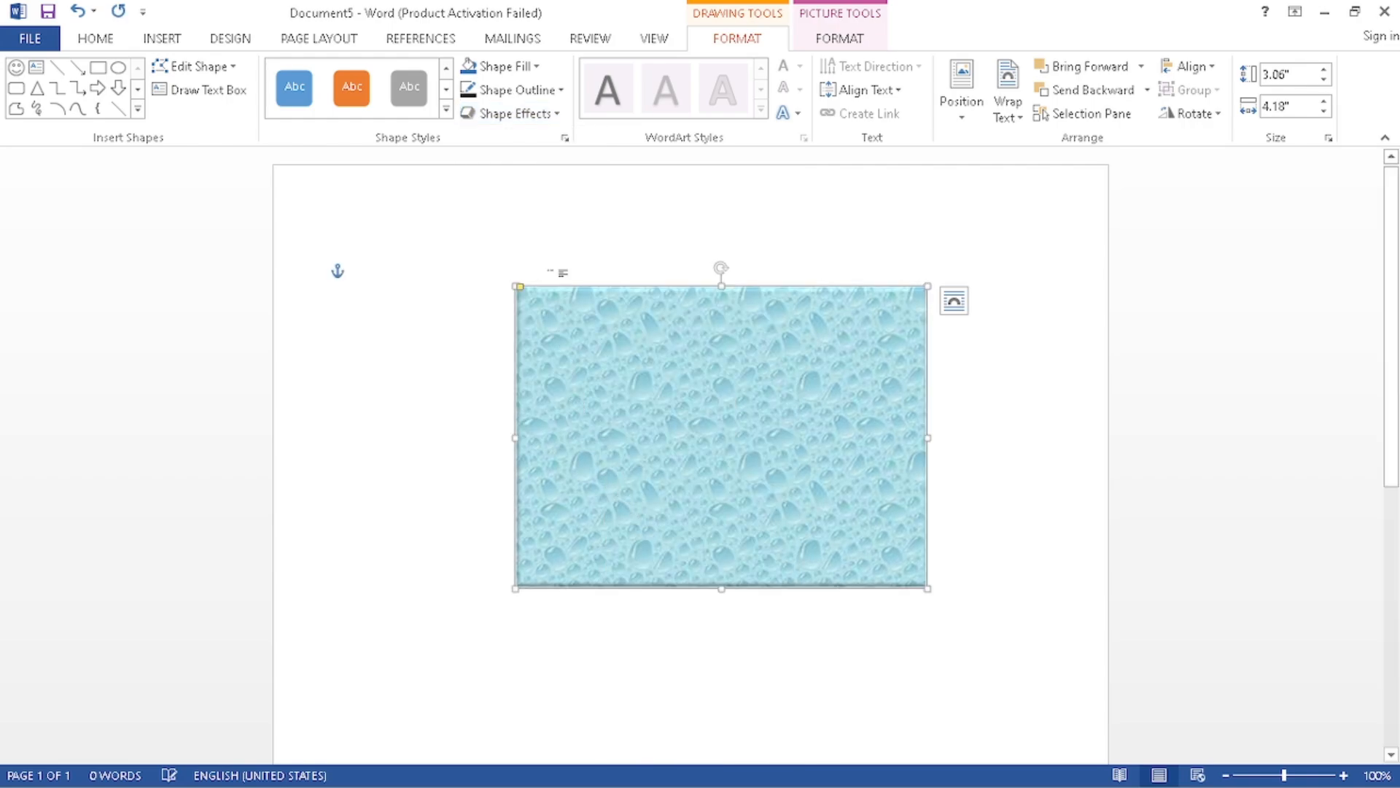
Add the third reflection variation in the first row and a blue glow from the second row to the shape.
{"action": "left_click", "coordinate": [507, 115]}
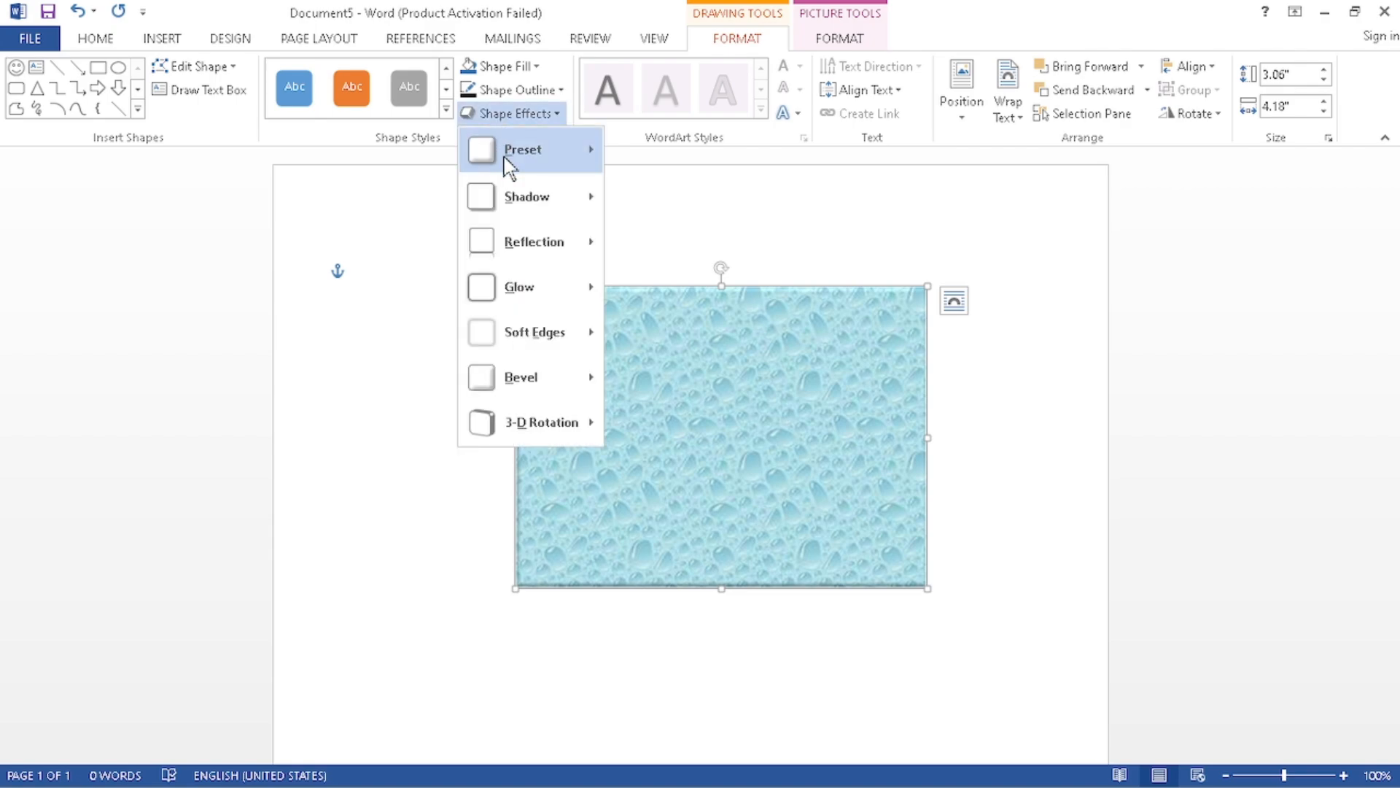
{"action": "mouse_move", "coordinate": [554, 241]}
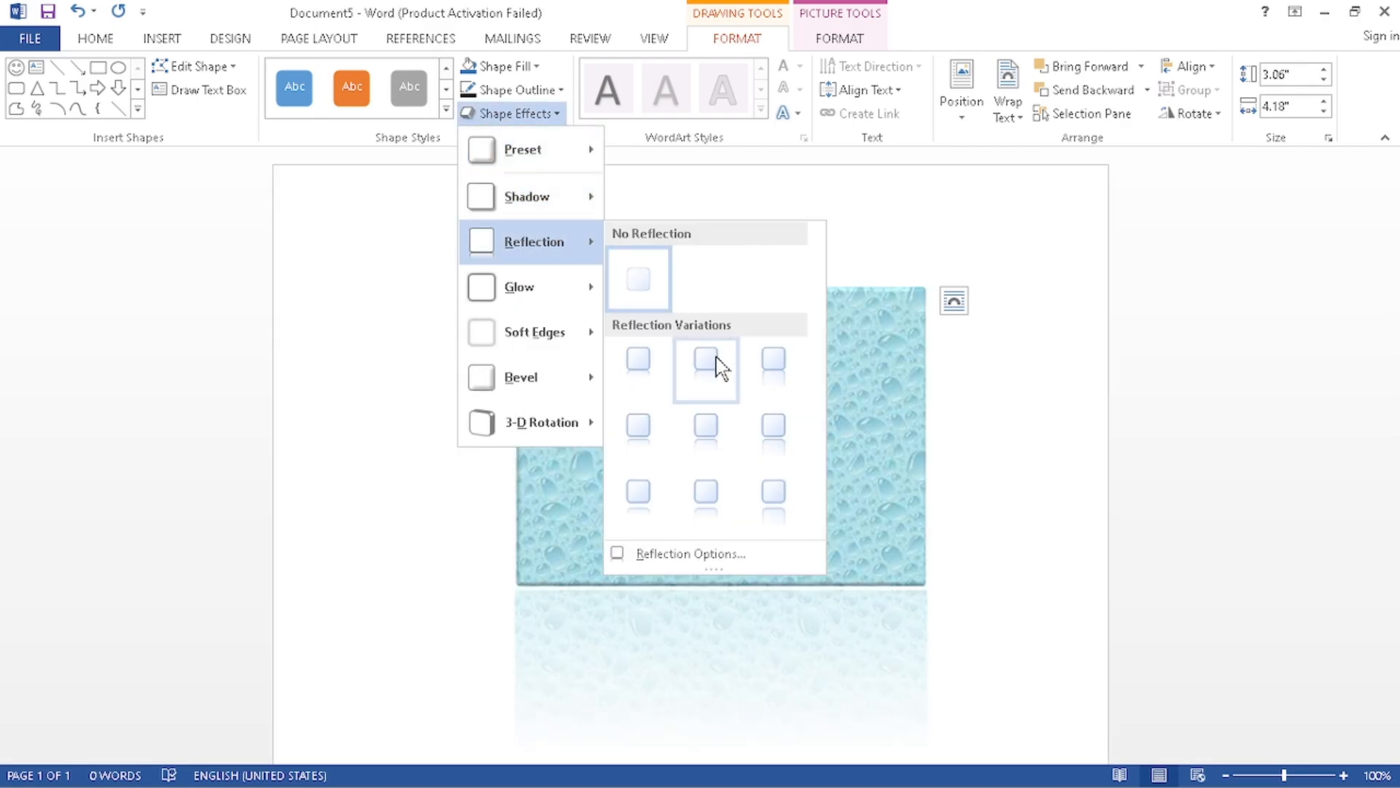
{"action": "left_click", "coordinate": [768, 369]}
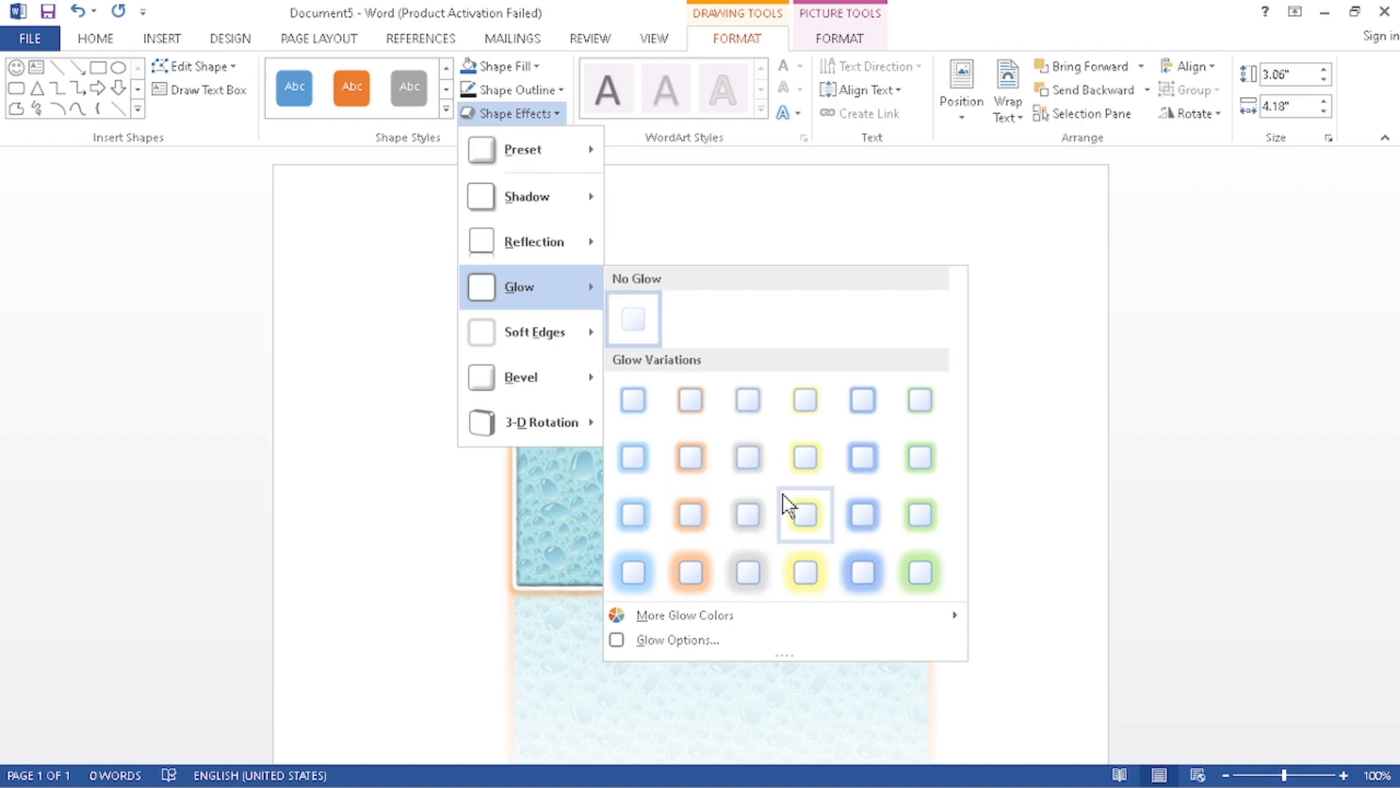
{"action": "left_click", "coordinate": [848, 451]}
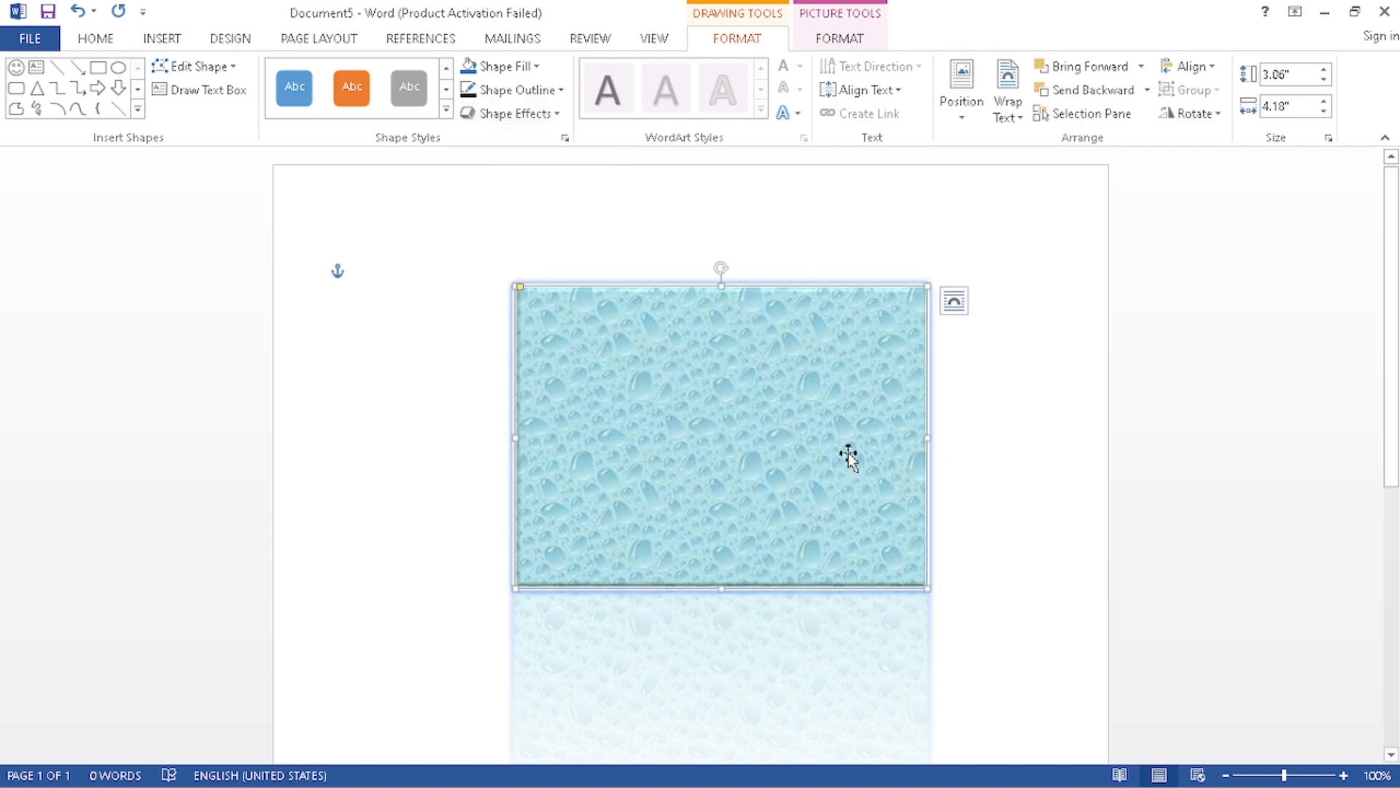
Apply the second bevel variation in the last row to the shape.
{"action": "left_click", "coordinate": [526, 115]}
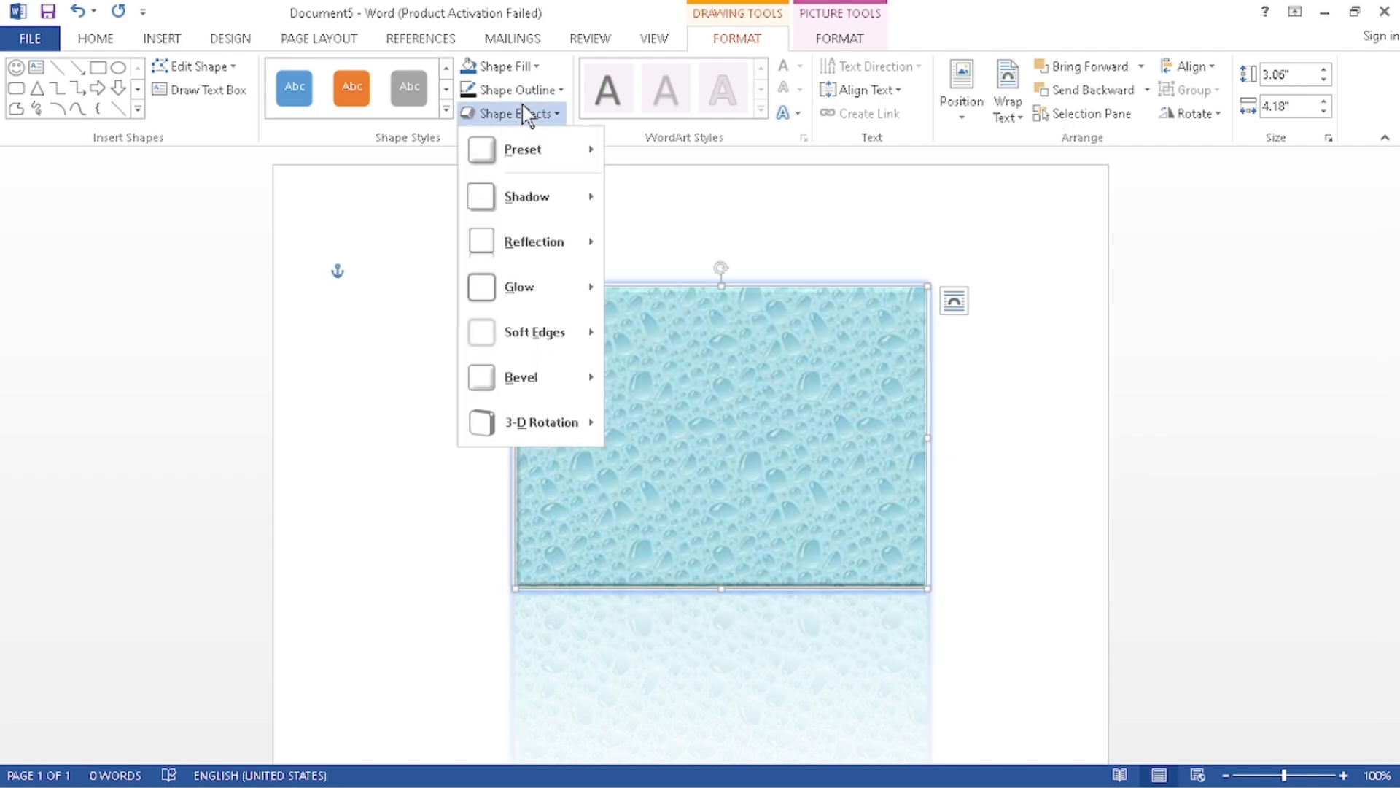
{"action": "mouse_move", "coordinate": [546, 384]}
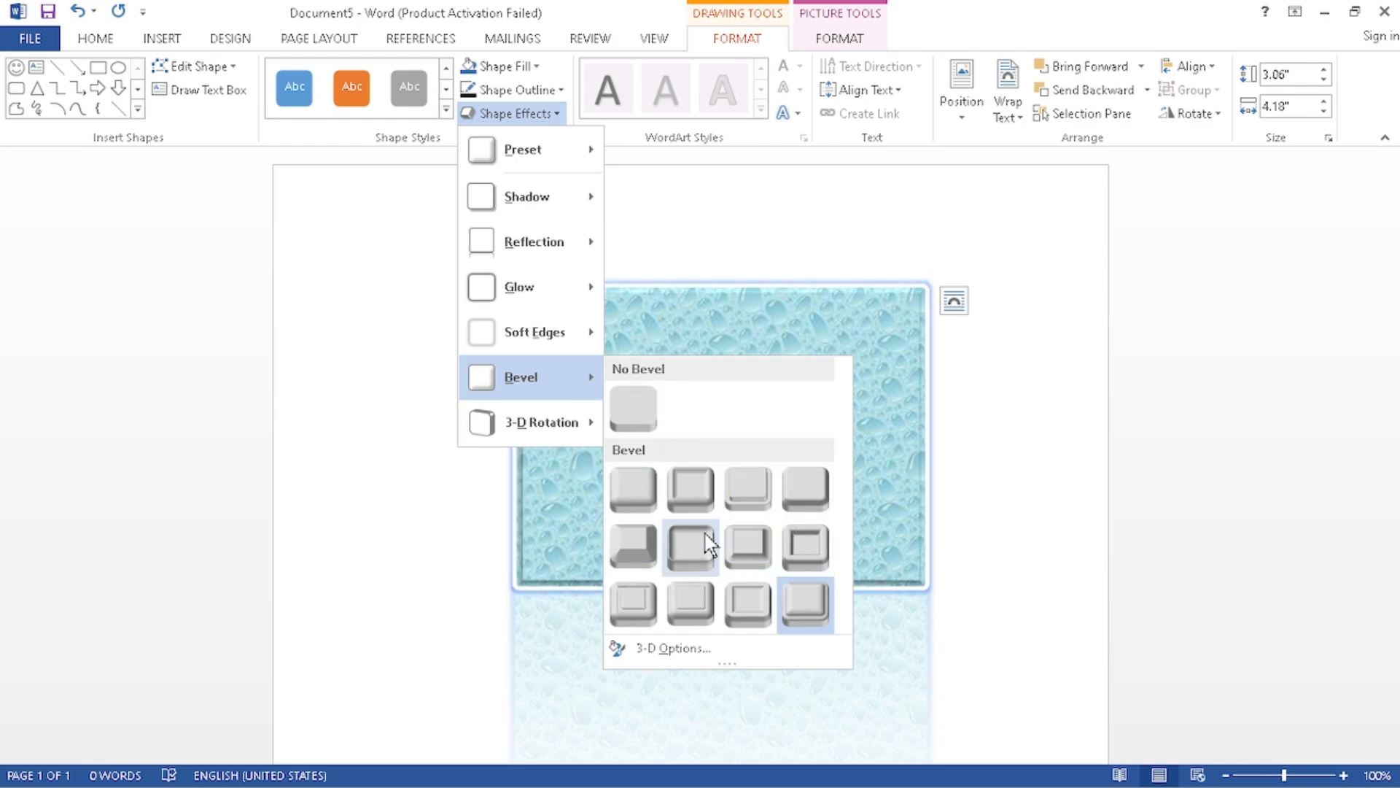
{"action": "left_click", "coordinate": [693, 598]}
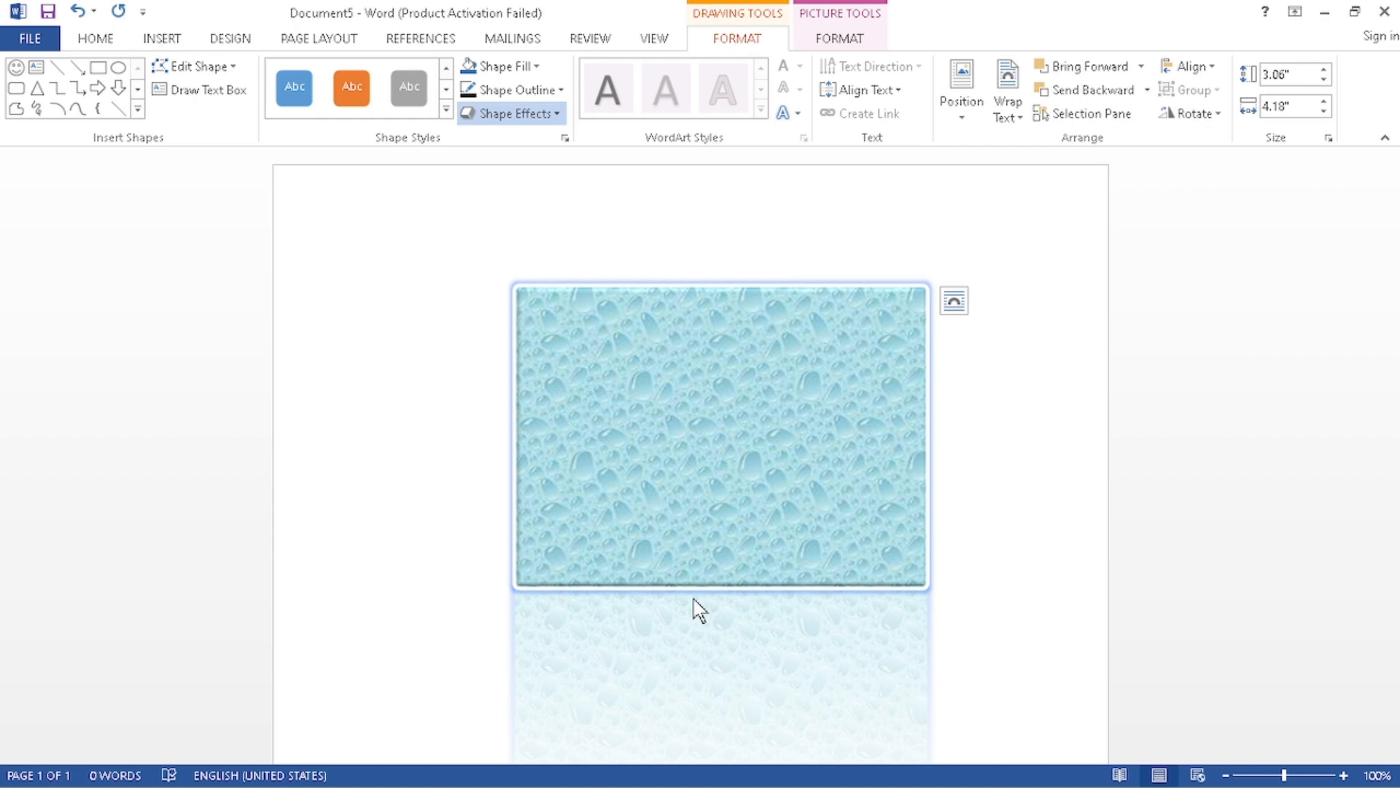
Apply the second-row, second-column parallel 3-D rotation to the shape and move it toward the upper left of the page.
{"action": "left_click", "coordinate": [504, 115]}
{"action": "mouse_move", "coordinate": [525, 425]}
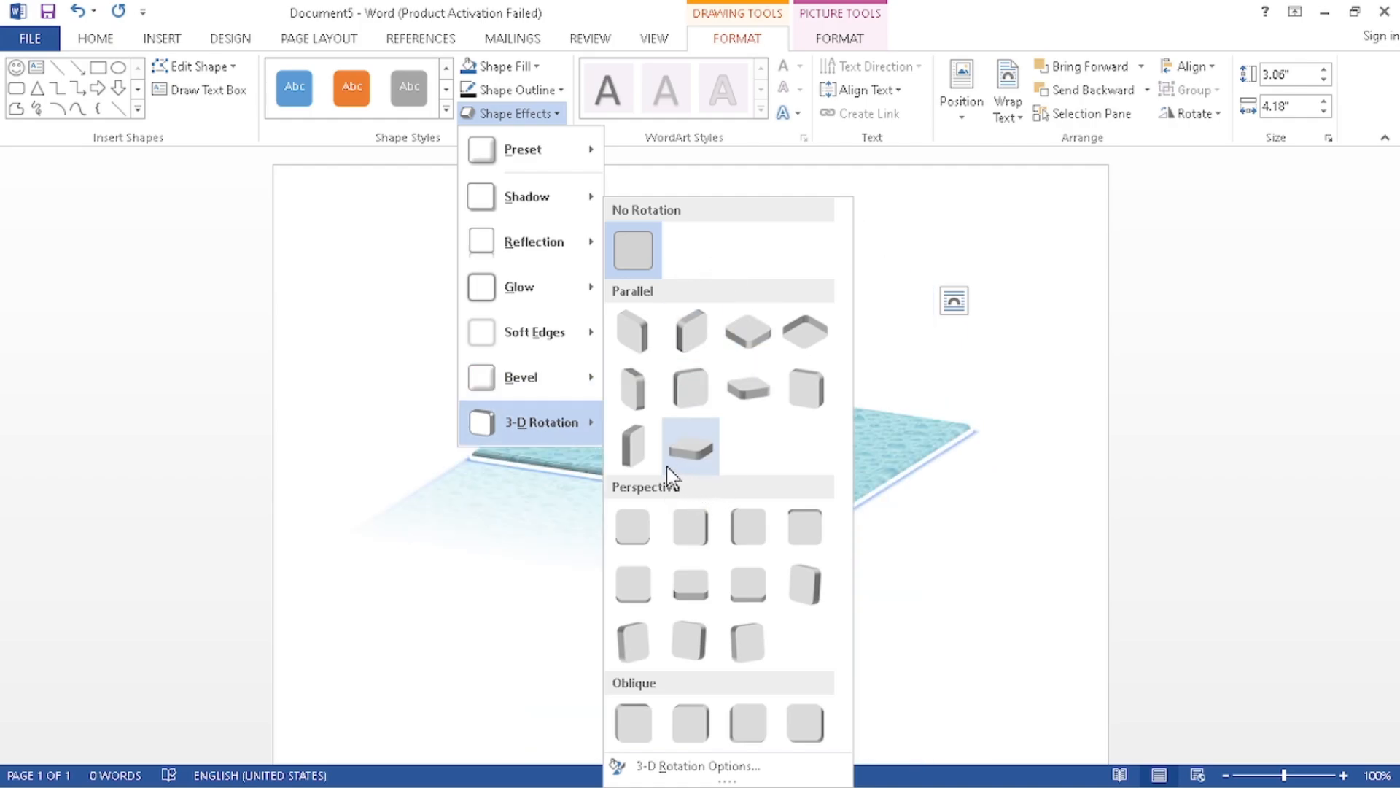
{"action": "left_click", "coordinate": [684, 411]}
{"action": "left_click_drag", "start_coordinate": [716, 368], "coordinate": [618, 353]}
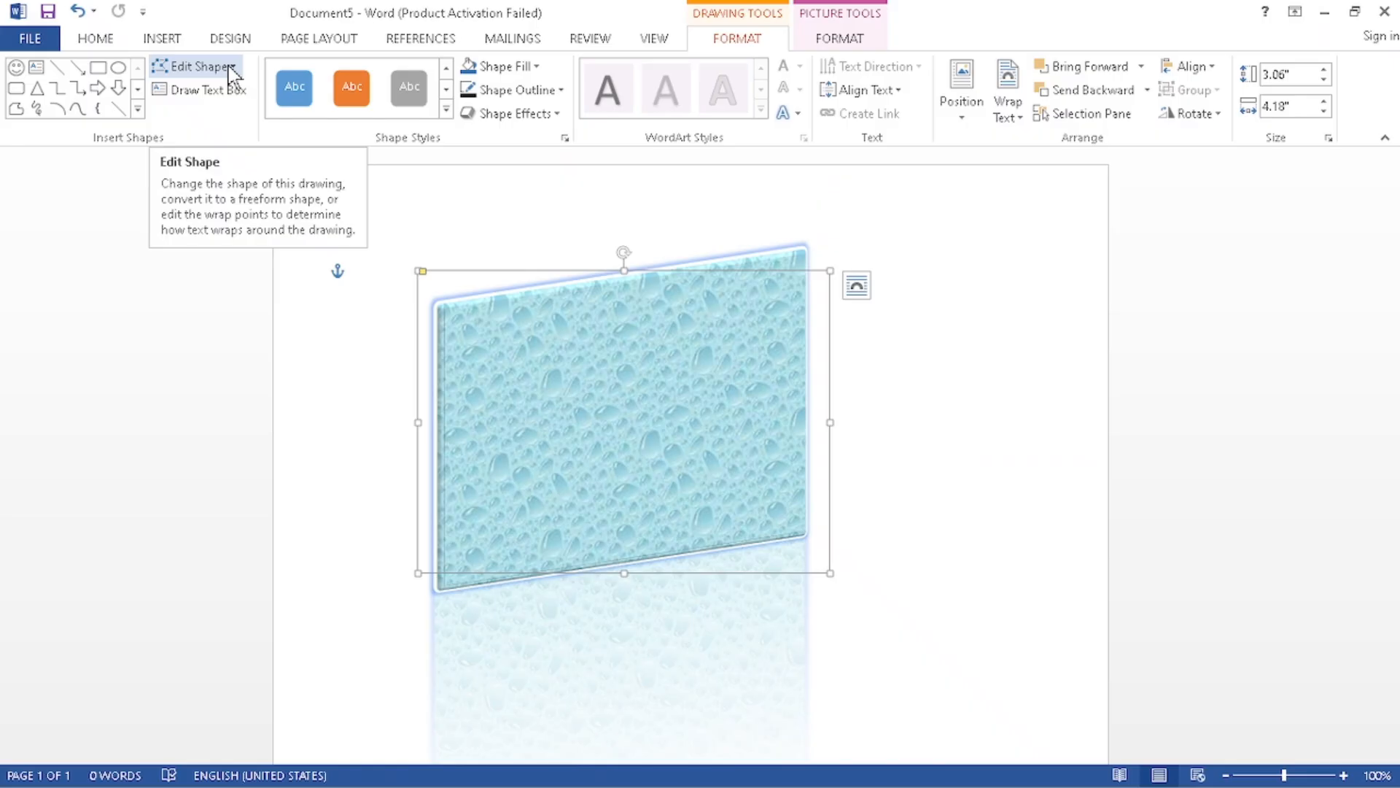
Change the rotated rectangle into a heart shape, keeping its fill and effects.
{"action": "left_click", "coordinate": [232, 73]}
{"action": "mouse_move", "coordinate": [228, 105]}
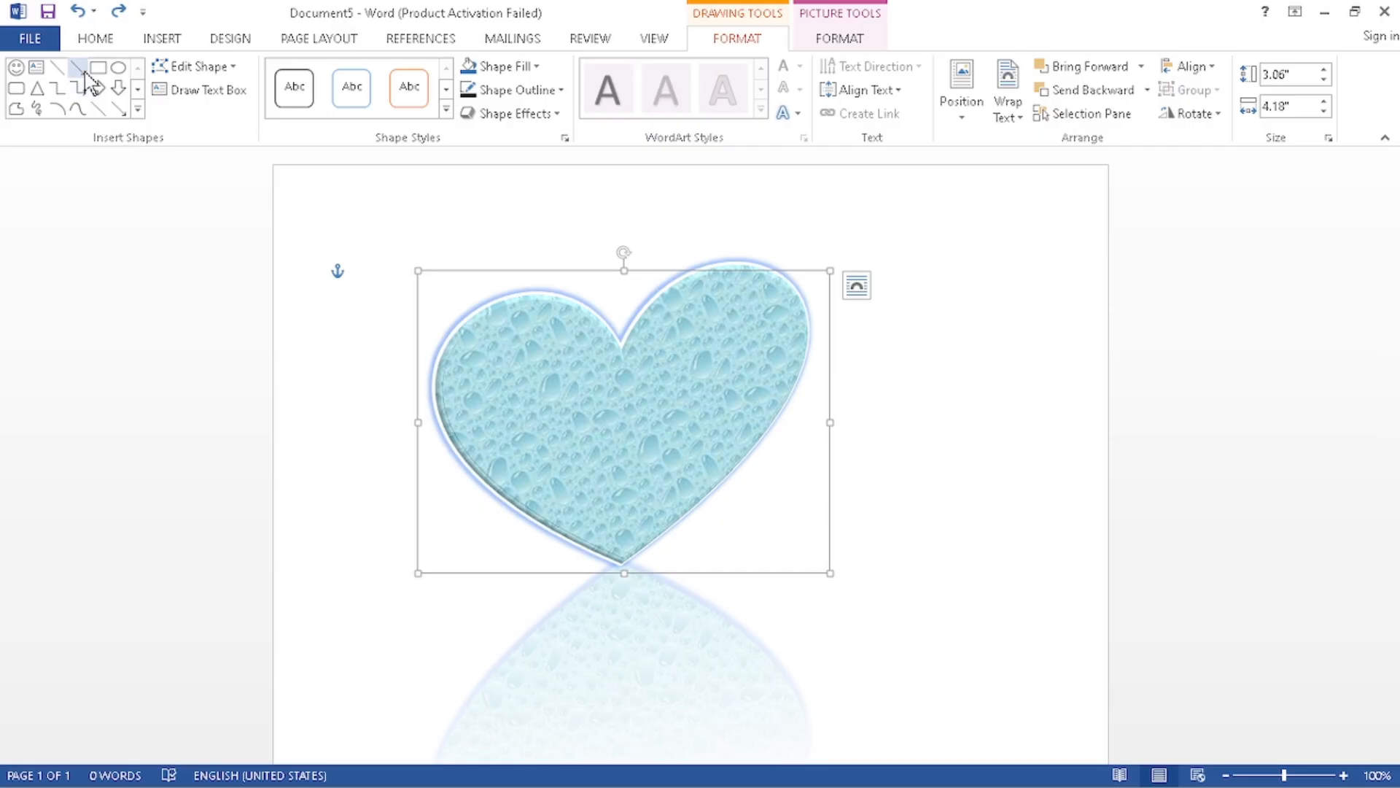
Open the heart's outline points for editing.
{"action": "left_click", "coordinate": [196, 71]}
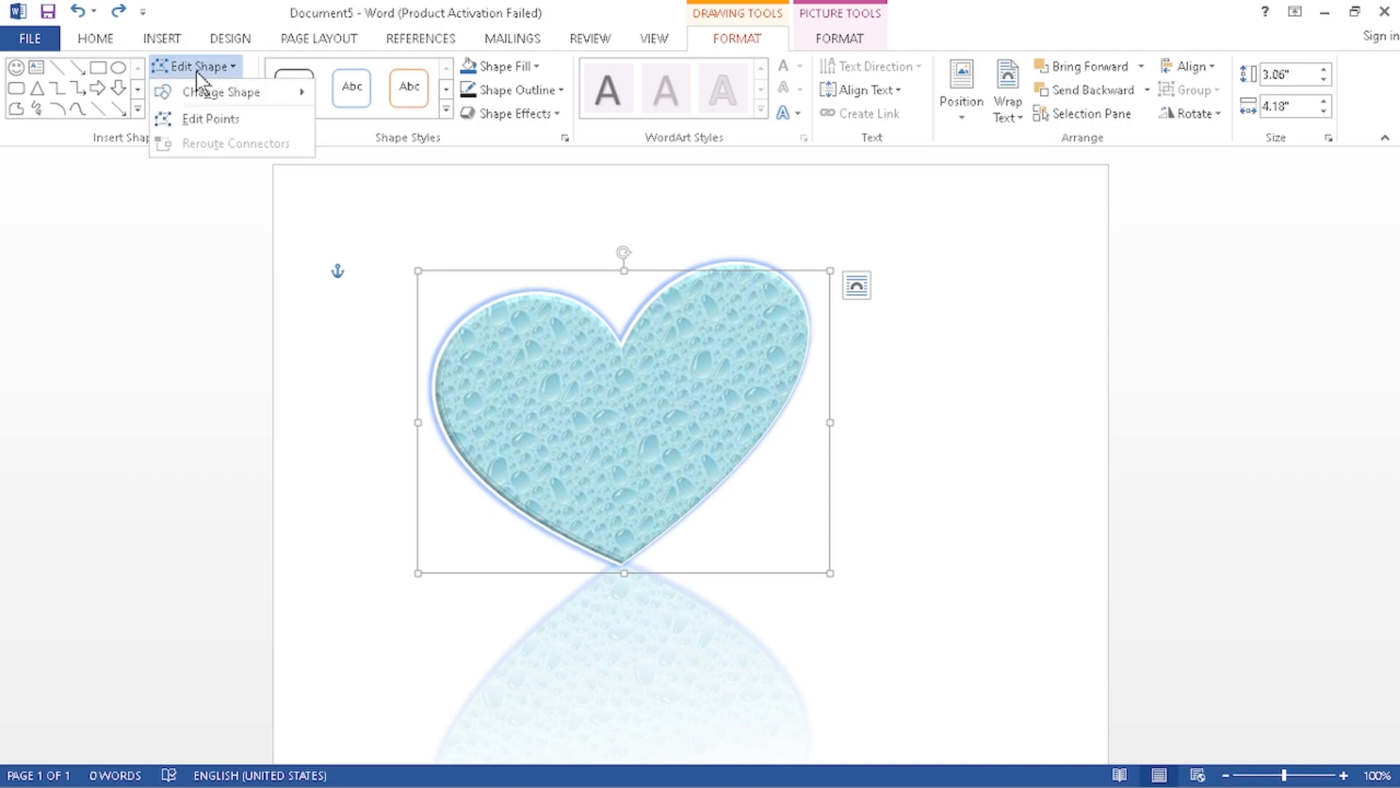
{"action": "left_click", "coordinate": [201, 120]}
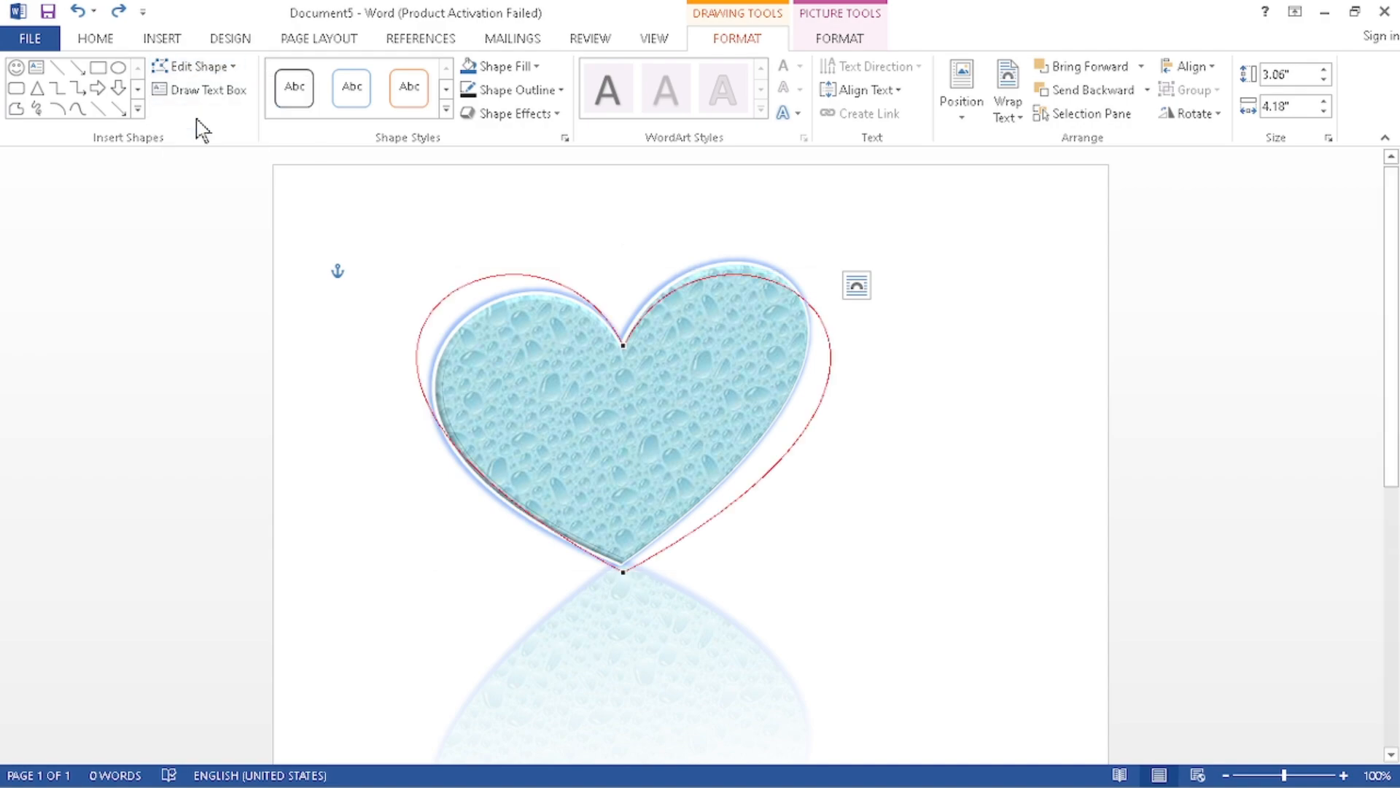